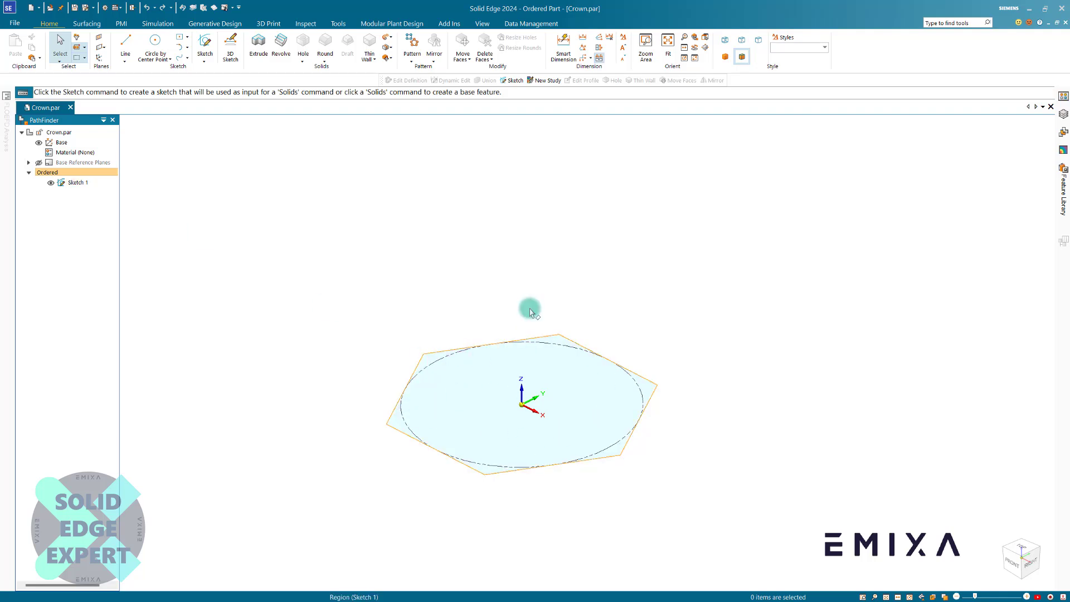
Extrude the existing hexagon sketch chain upward to a one-sided distance of 40
{"action": "left_click", "coordinate": [258, 45]}
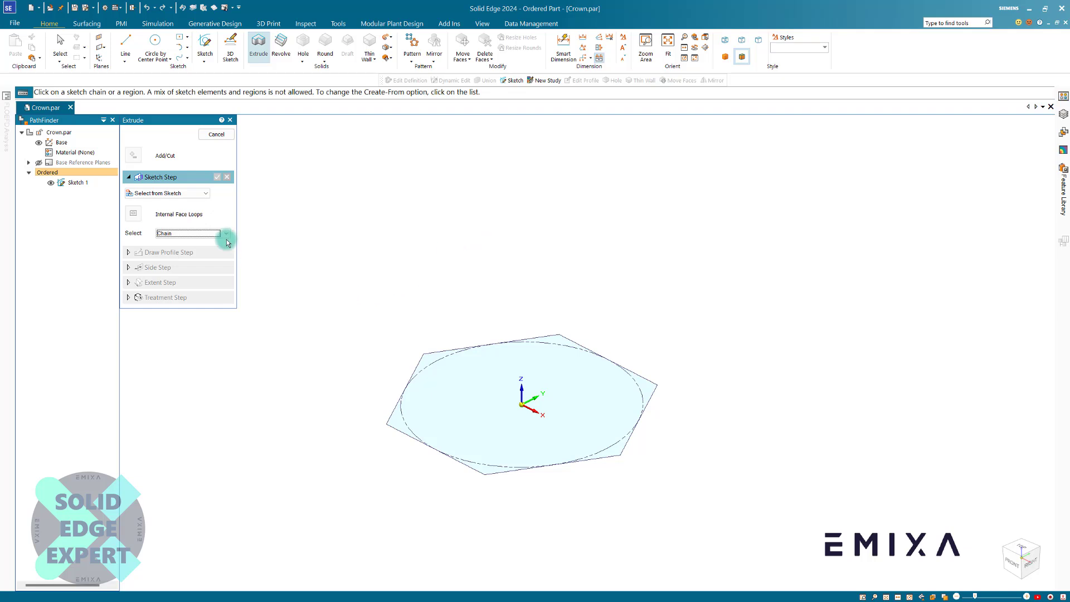
{"action": "left_click", "coordinate": [181, 195]}
{"action": "left_click", "coordinate": [161, 213]}
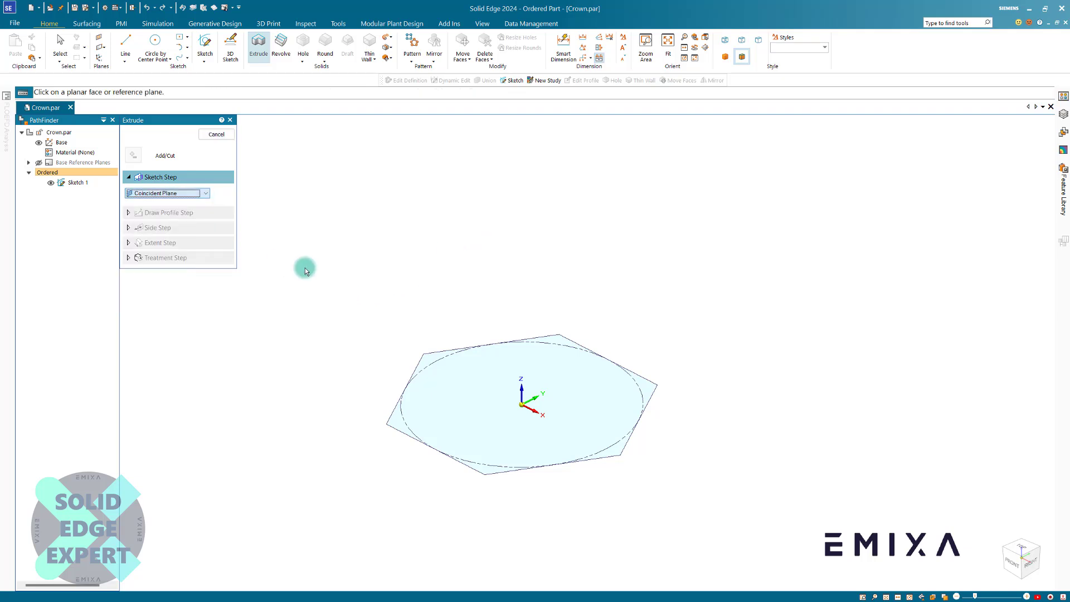
{"action": "scroll", "coordinate": [392, 271], "scroll_direction": "up", "scroll_amount": 1}
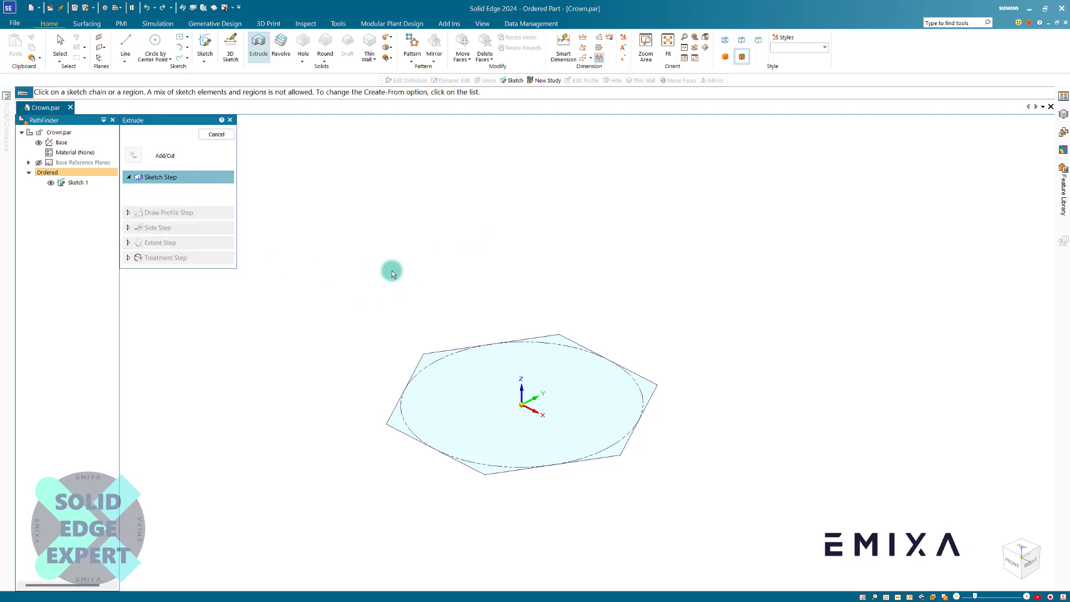
{"action": "left_click", "coordinate": [439, 353]}
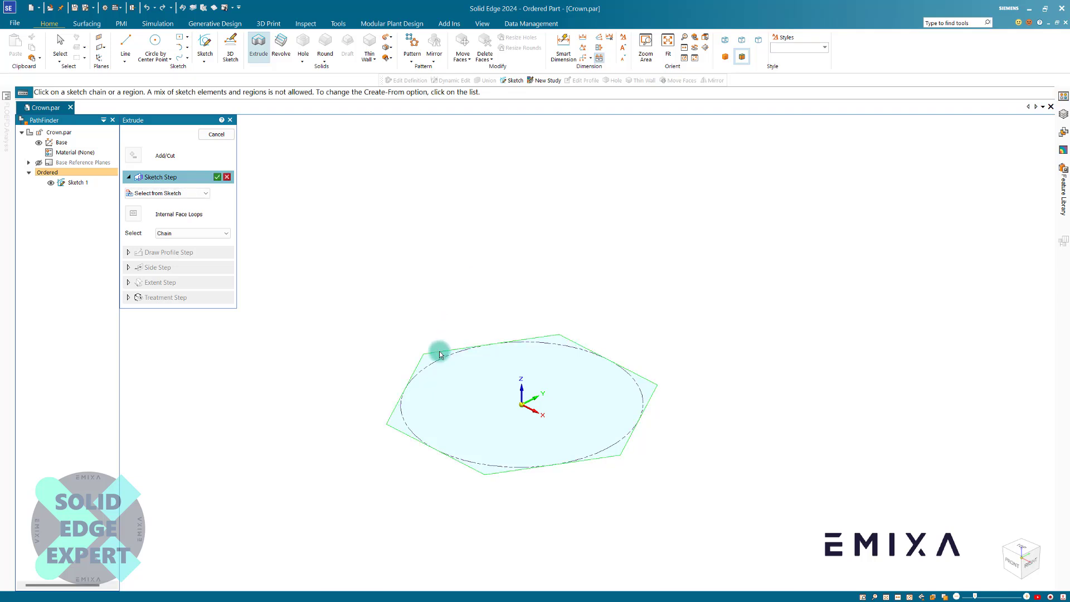
{"action": "right_click", "coordinate": [489, 262]}
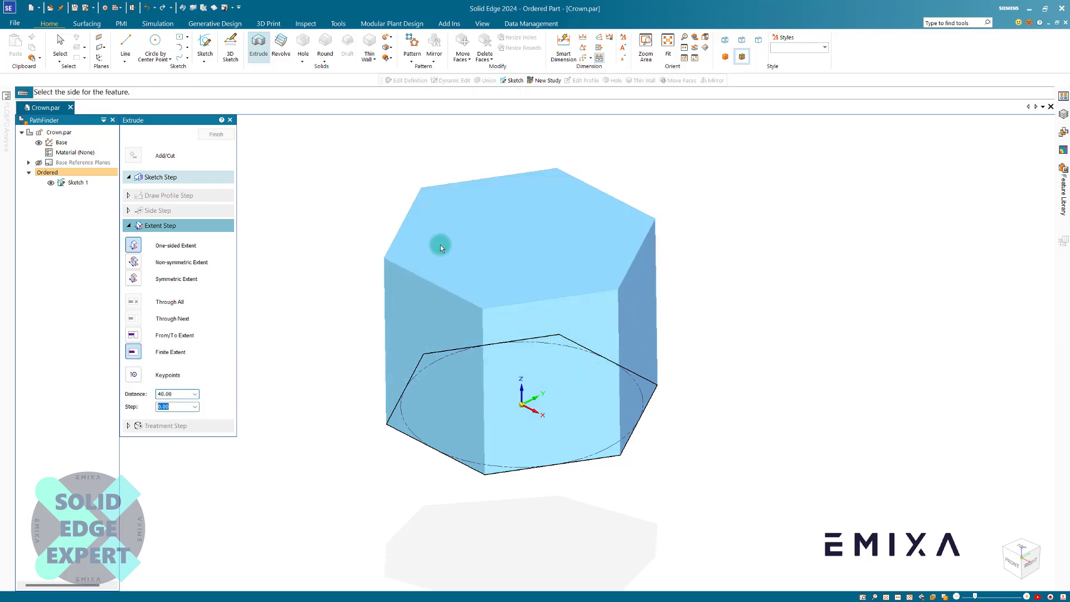
{"action": "key", "text": "Return"}
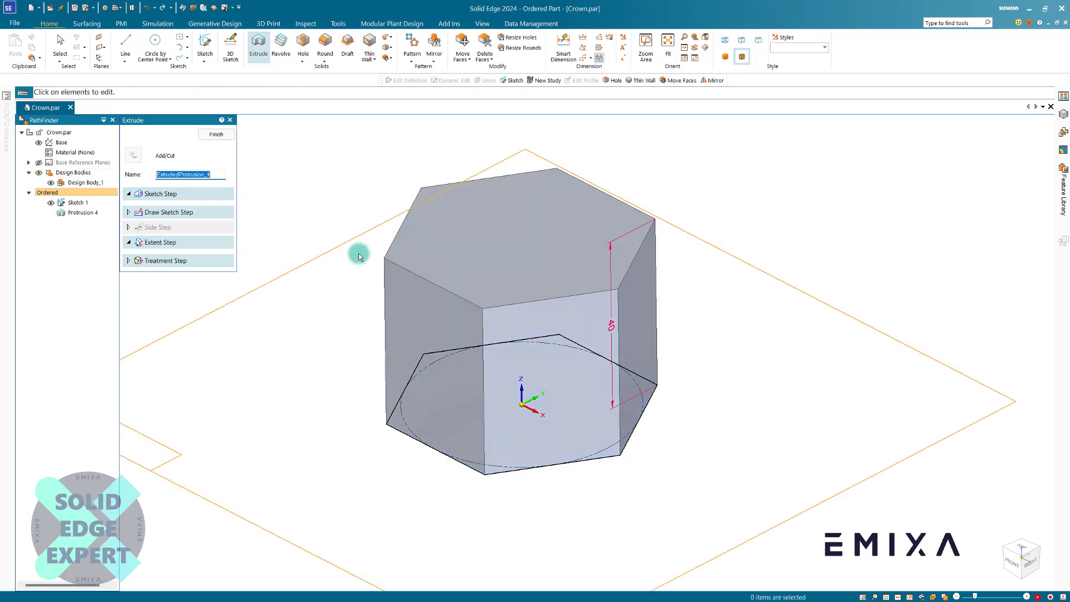
{"action": "middle_click_drag", "start_coordinate": [485, 341], "coordinate": [484, 332]}
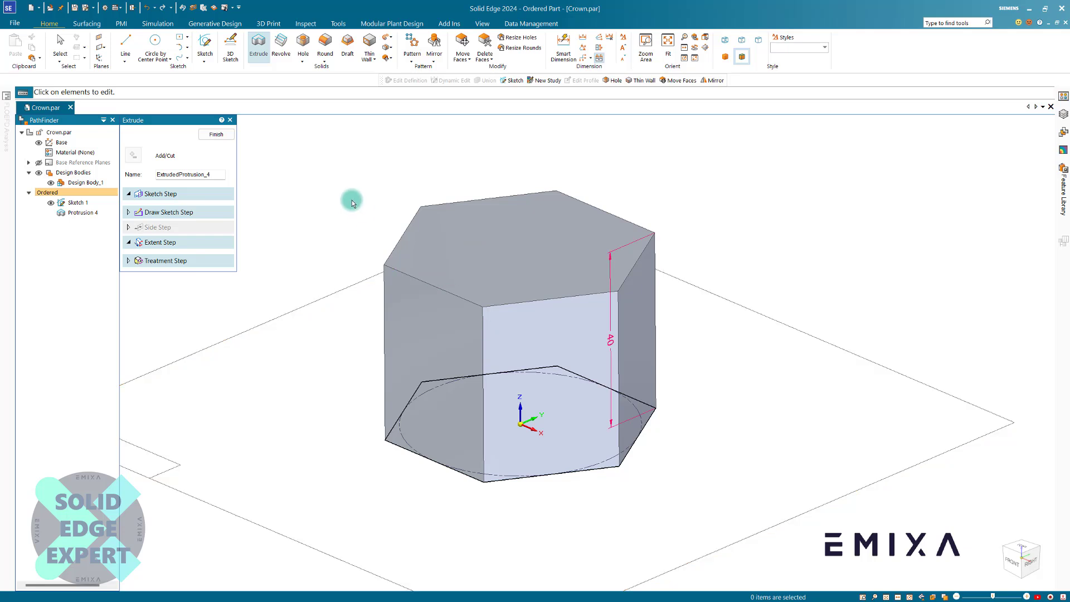
In the extrusion's treatment options, choose to always prompt for treatment parameters
{"action": "left_click", "coordinate": [161, 261]}
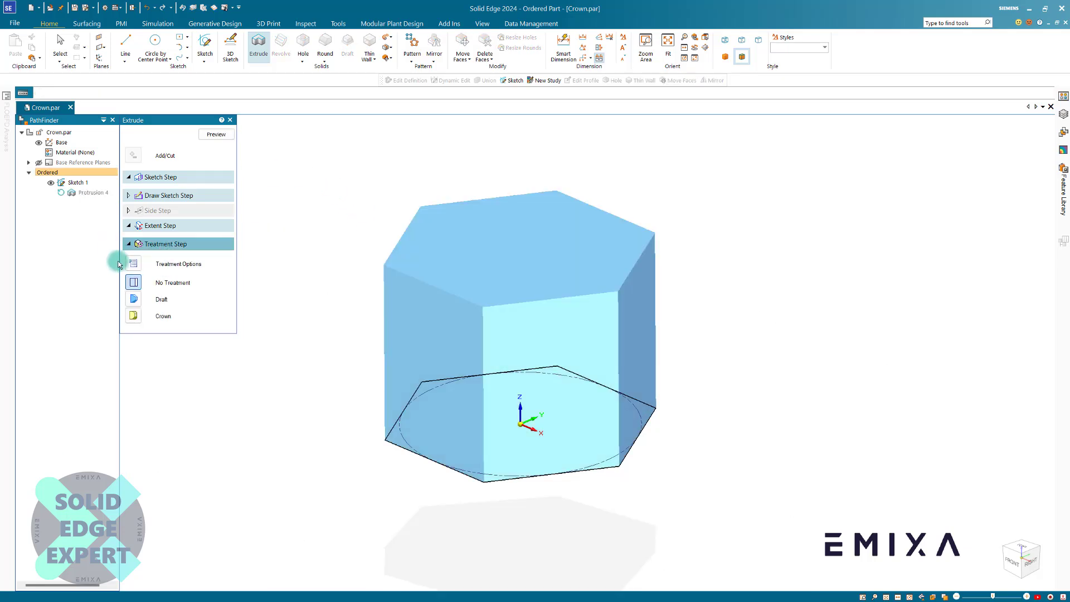
{"action": "left_click", "coordinate": [134, 265]}
{"action": "left_click", "coordinate": [497, 301]}
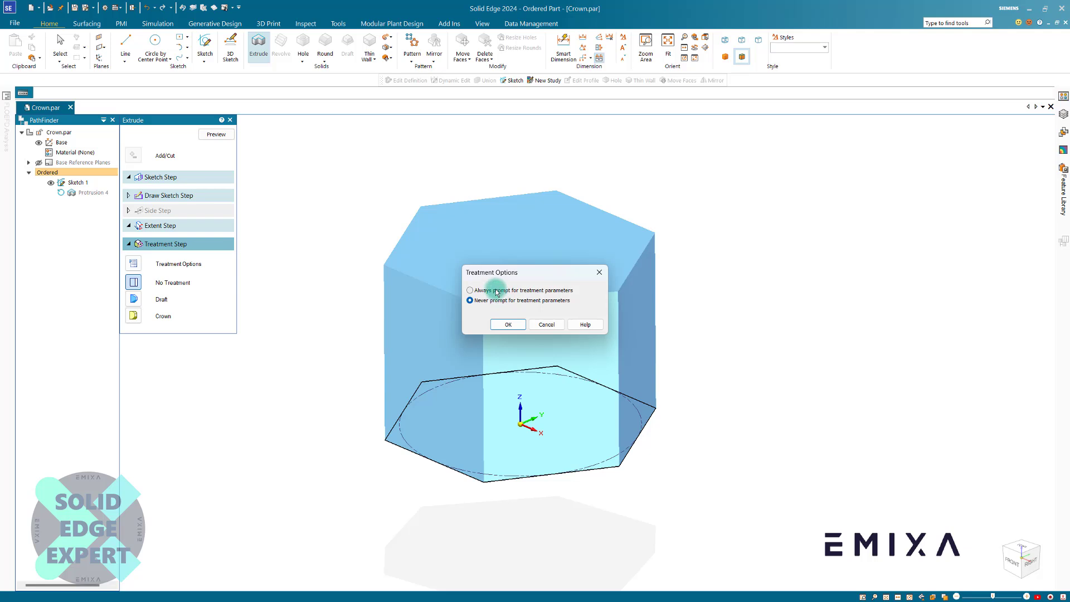
{"action": "left_click", "coordinate": [498, 291]}
{"action": "left_click", "coordinate": [507, 325]}
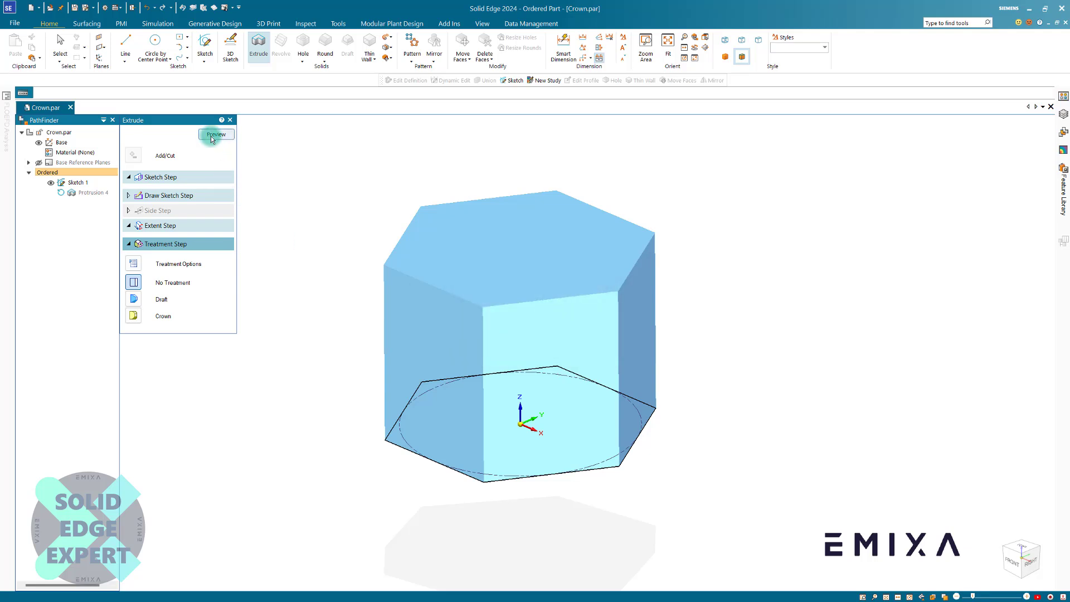
Finish the hexagonal protrusion without treatment and delete it from the model
{"action": "left_click", "coordinate": [216, 134]}
{"action": "left_click", "coordinate": [216, 135]}
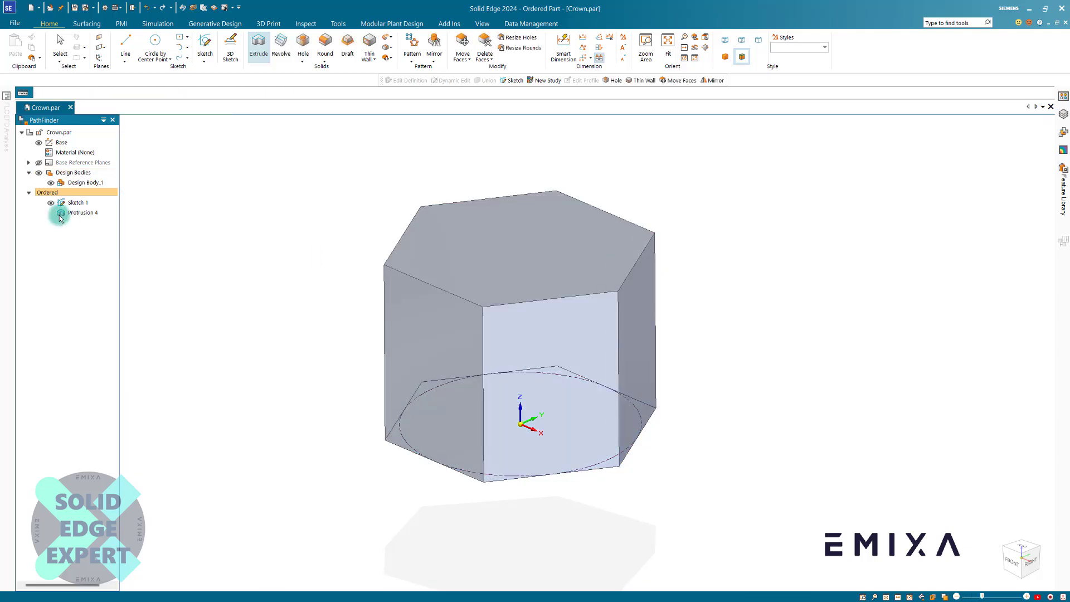
{"action": "left_click", "coordinate": [81, 214]}
{"action": "key", "text": "Delete"}
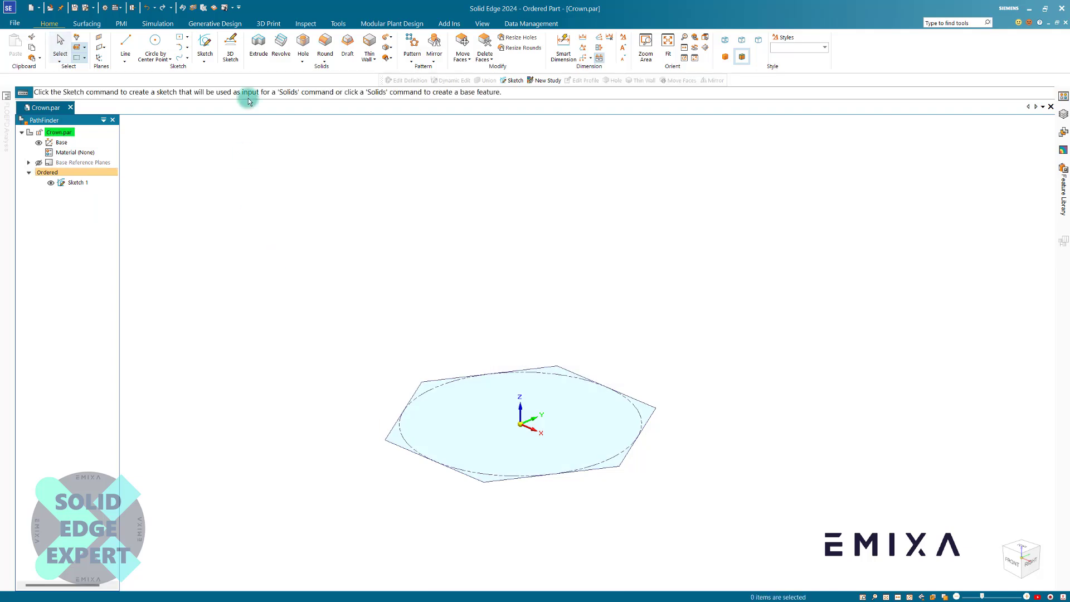
Extrude the hexagon sketch again, upward to a one-sided distance of 40
{"action": "left_click", "coordinate": [258, 47]}
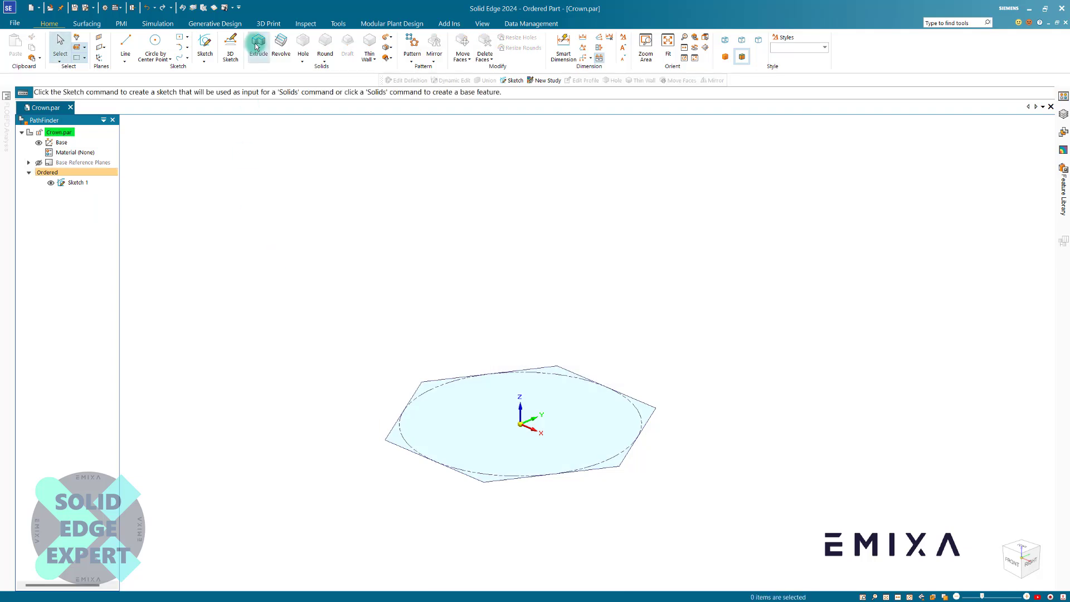
{"action": "left_click", "coordinate": [434, 385]}
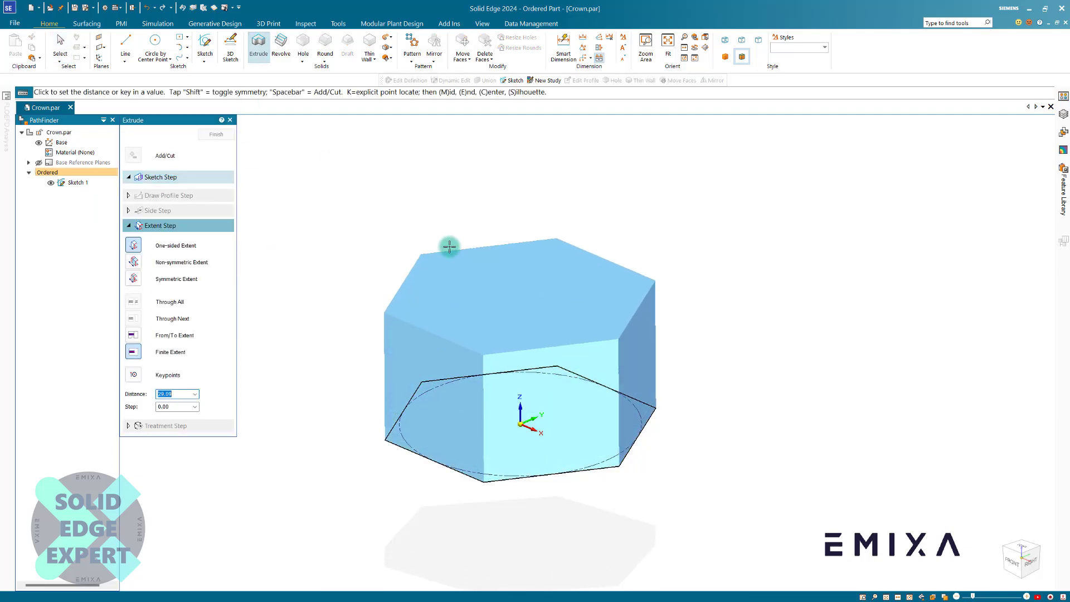
{"action": "type", "text": "40"}
{"action": "key", "text": "Return"}
{"action": "left_click", "coordinate": [461, 238]}
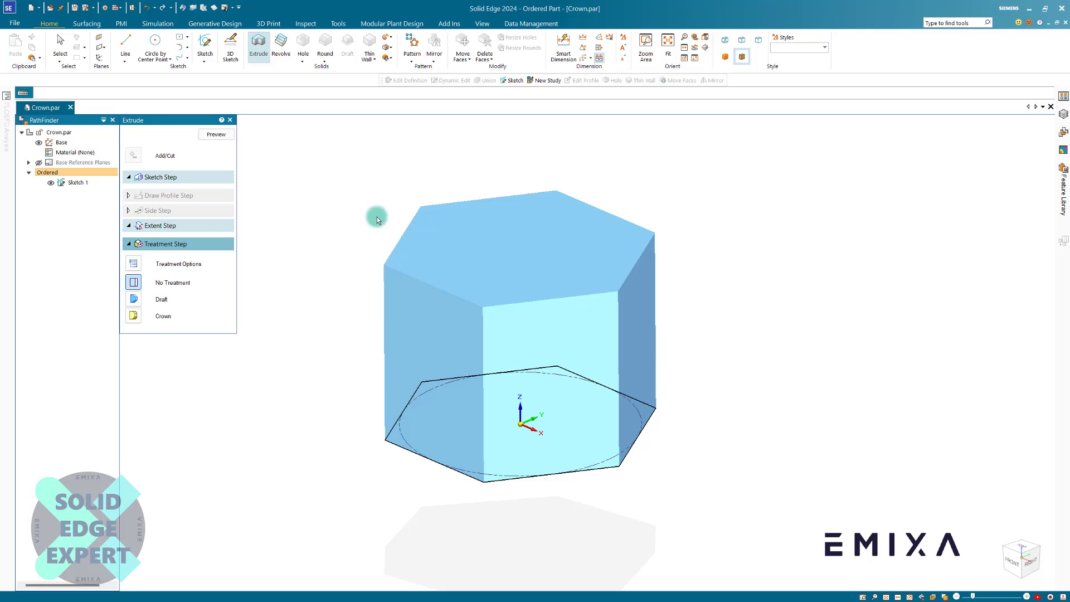
Set the extrusion's treatment options to never prompt for treatment parameters
{"action": "left_click", "coordinate": [134, 263]}
{"action": "left_click", "coordinate": [470, 300]}
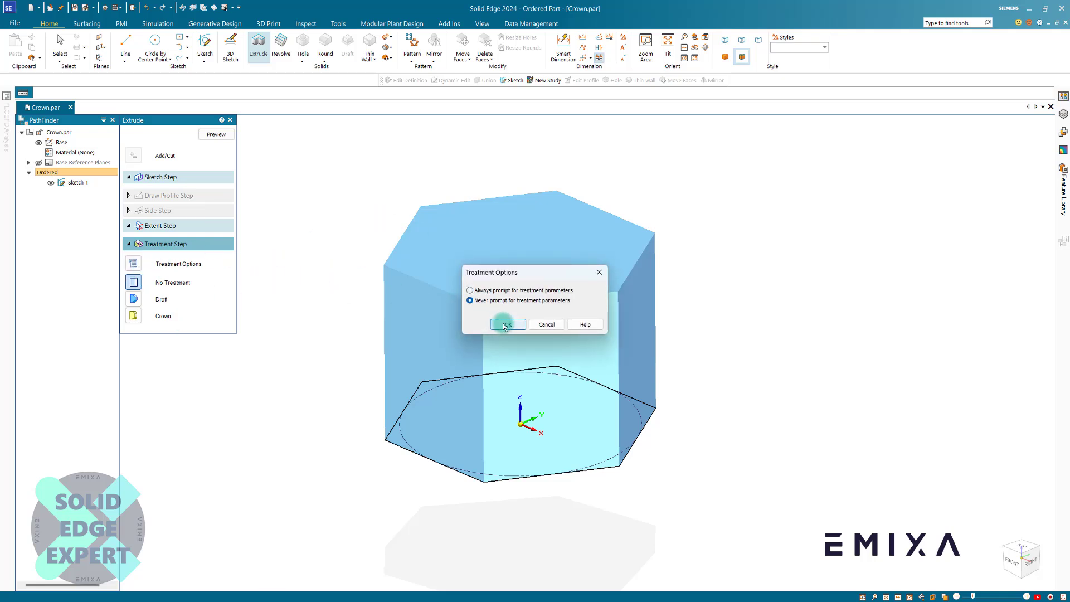
{"action": "left_click", "coordinate": [507, 324]}
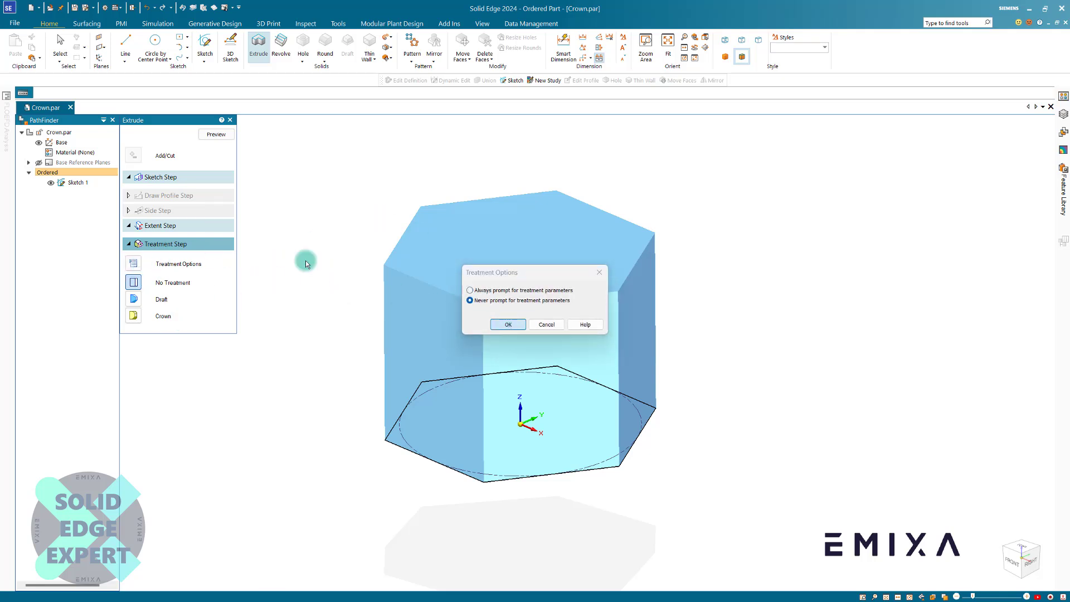
Apply a draft treatment with an angle of 2 degrees to the extrusion and try flipping its direction
{"action": "left_click", "coordinate": [134, 299]}
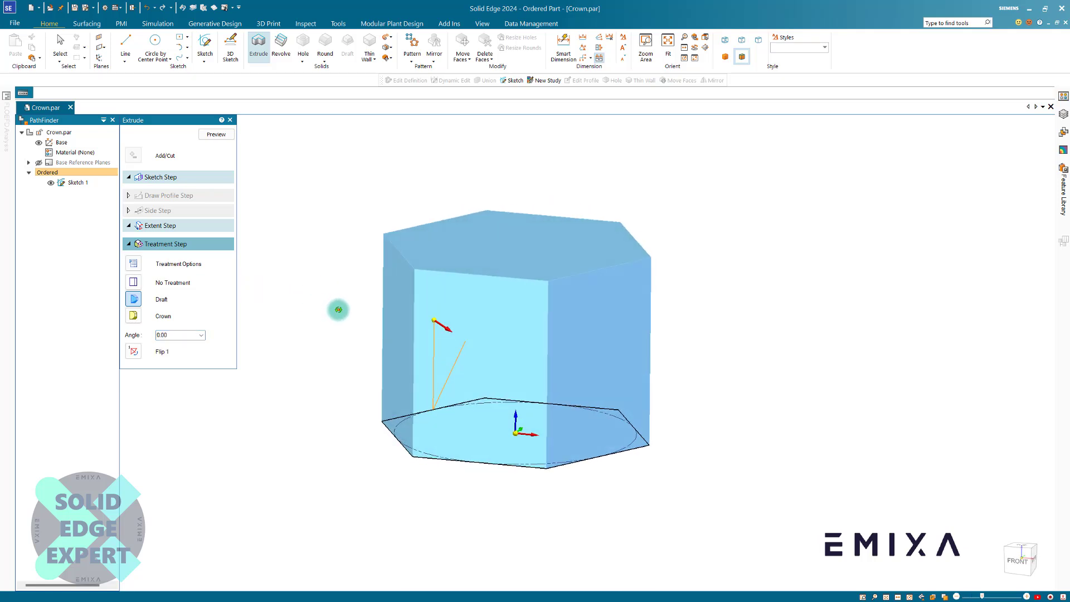
{"action": "left_click_drag", "start_coordinate": [172, 335], "coordinate": [152, 339]}
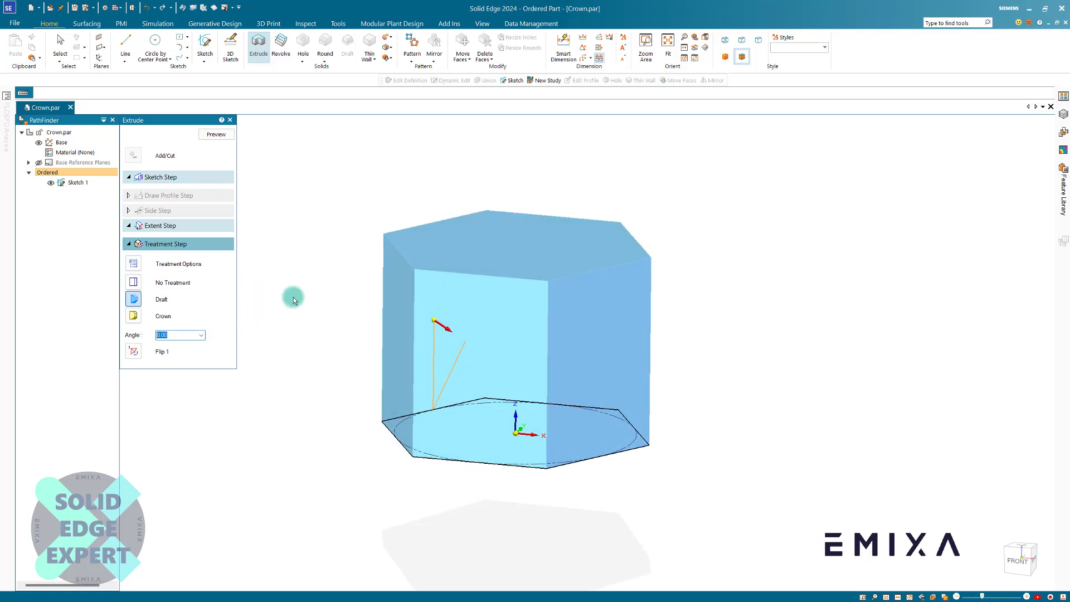
{"action": "type", "text": "2"}
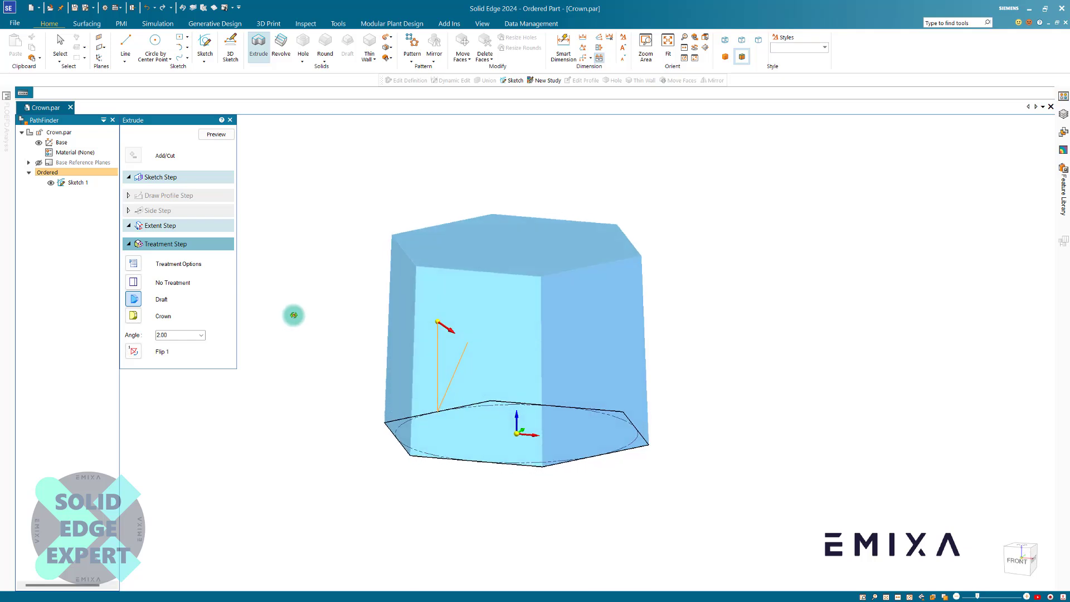
{"action": "left_click", "coordinate": [133, 352]}
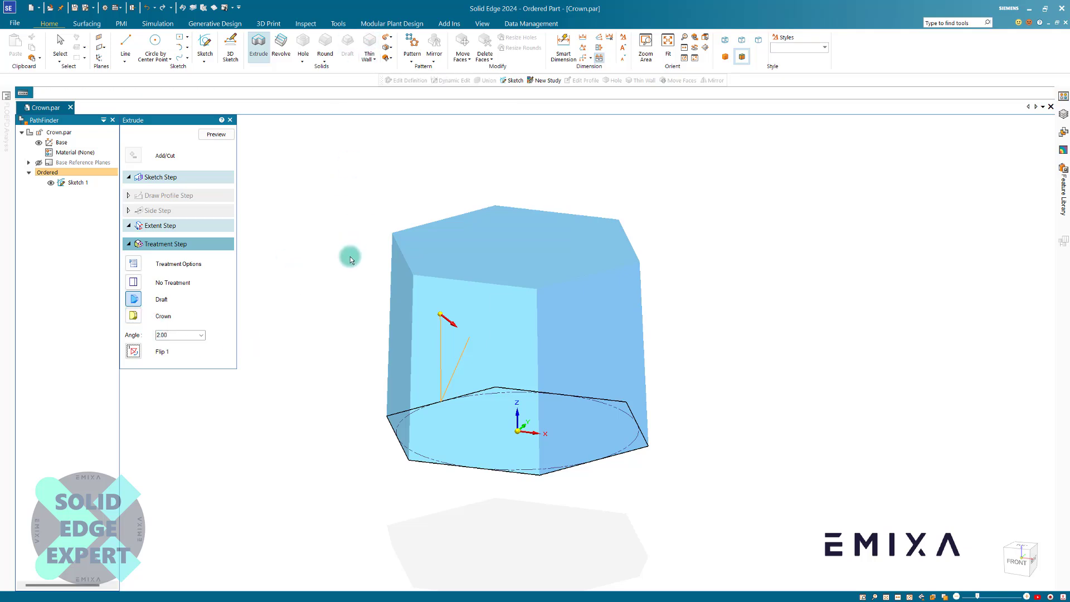
Switch the extrusion's treatment to Crown and set the Direction 1 crown type to No Crown
{"action": "left_click", "coordinate": [133, 316]}
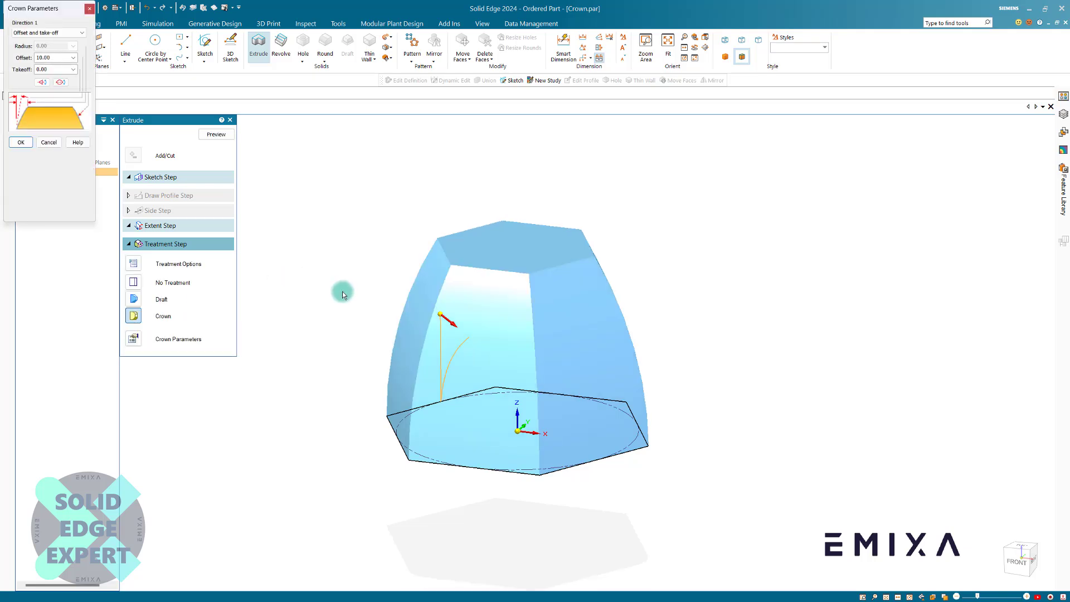
{"action": "left_click_drag", "start_coordinate": [85, 9], "coordinate": [337, 134]}
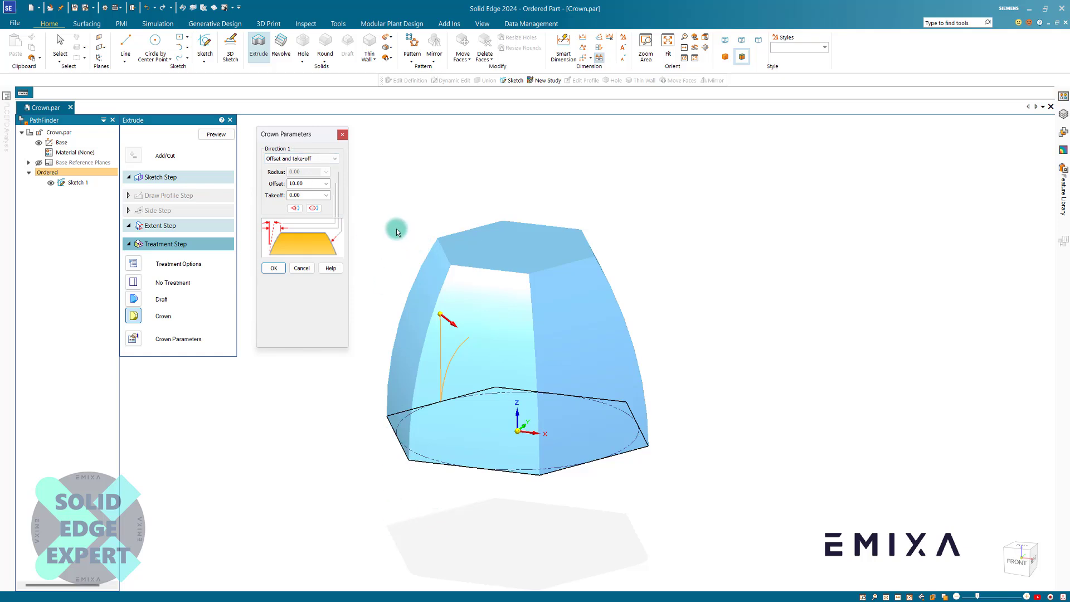
{"action": "left_click", "coordinate": [311, 159]}
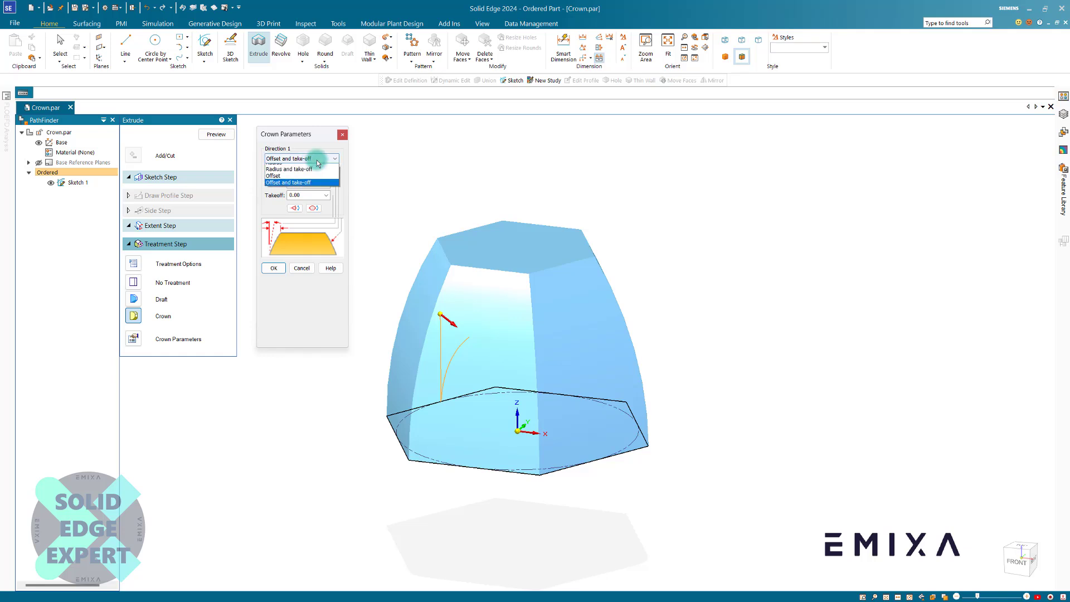
{"action": "left_click", "coordinate": [295, 167]}
{"action": "scroll", "coordinate": [369, 320], "scroll_direction": "up", "scroll_amount": 2}
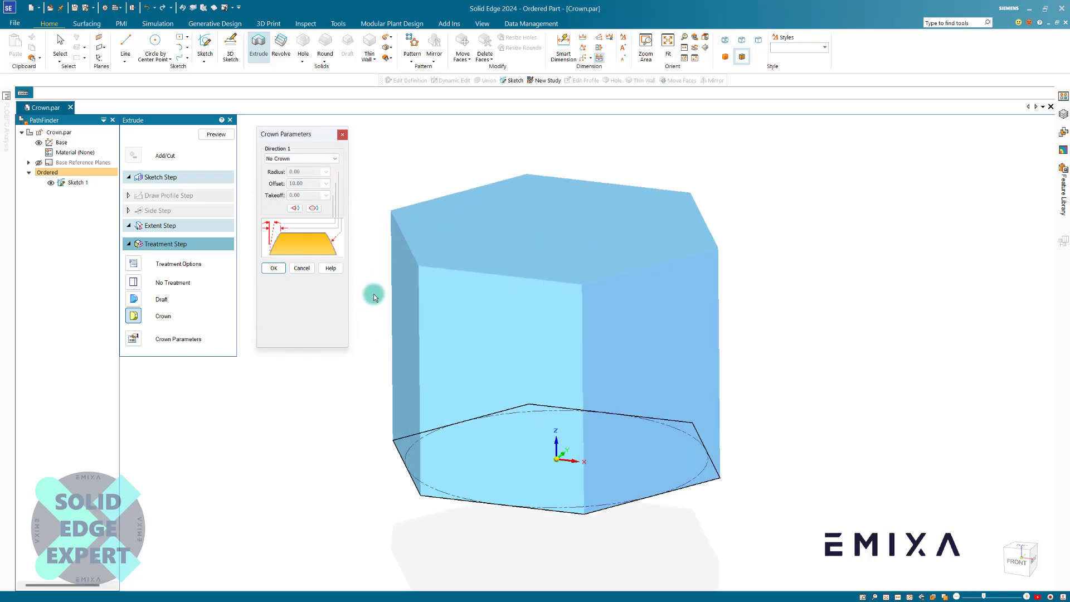
Set the Direction 1 crown type to Radius with a radius of 200
{"action": "left_click", "coordinate": [326, 159]}
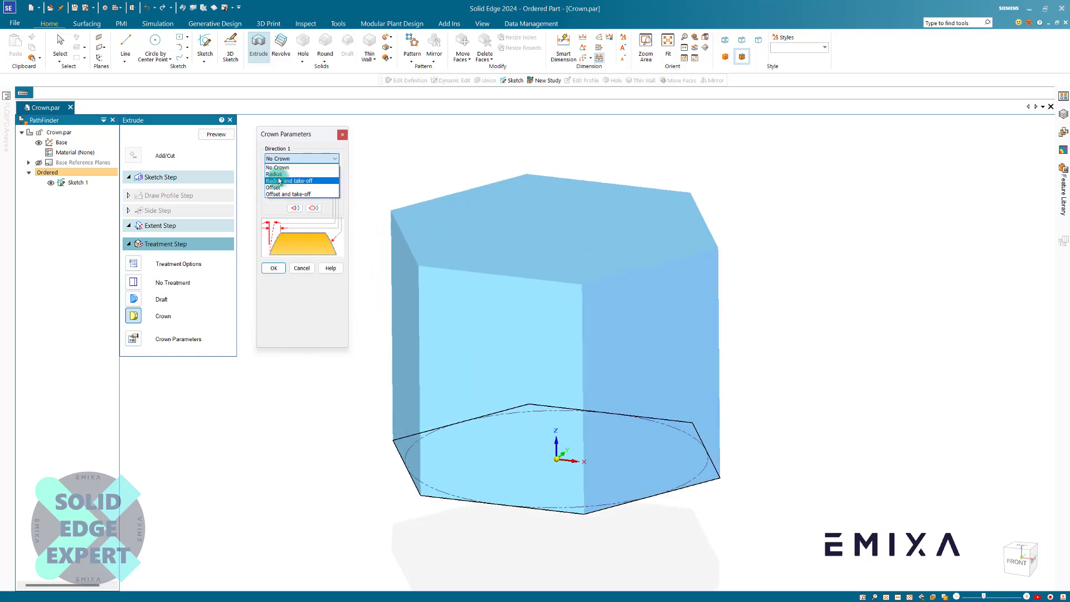
{"action": "left_click", "coordinate": [291, 174]}
{"action": "middle_click_drag", "start_coordinate": [358, 368], "coordinate": [421, 470]}
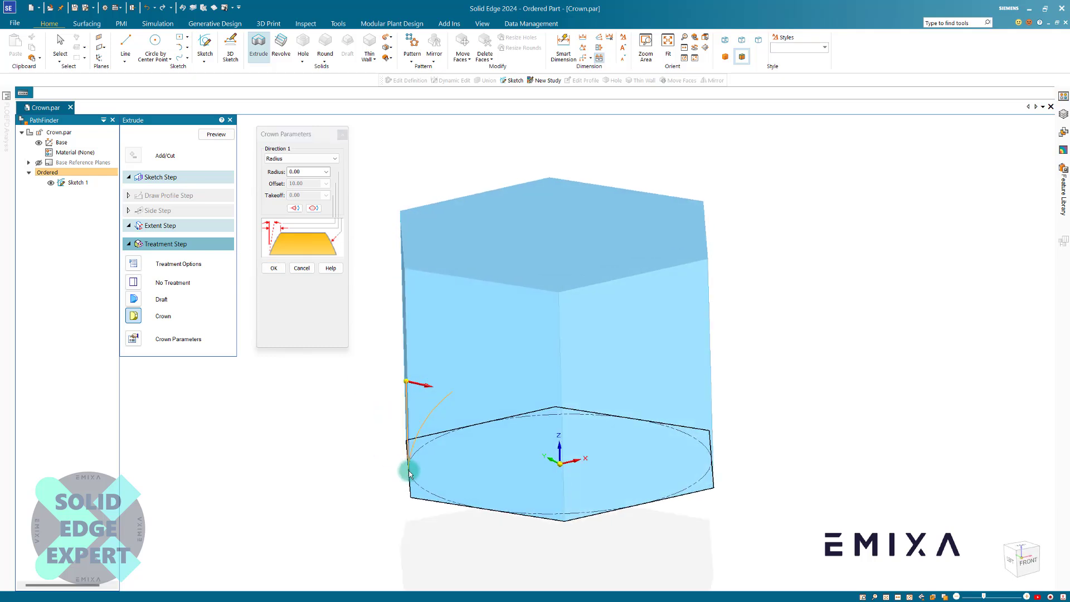
{"action": "left_click", "coordinate": [306, 172]}
{"action": "type", "text": "200"}
{"action": "key", "text": "Tab"}
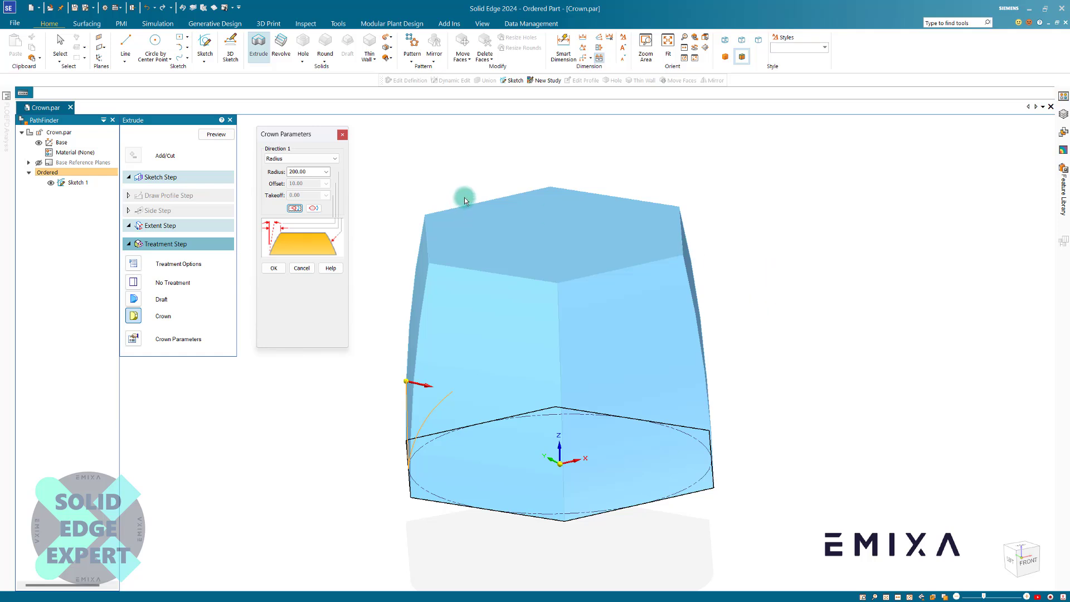
Flip the crown to the outer side of the hexagon walls and back to the inner side
{"action": "middle_click_drag", "start_coordinate": [407, 190], "coordinate": [418, 182]}
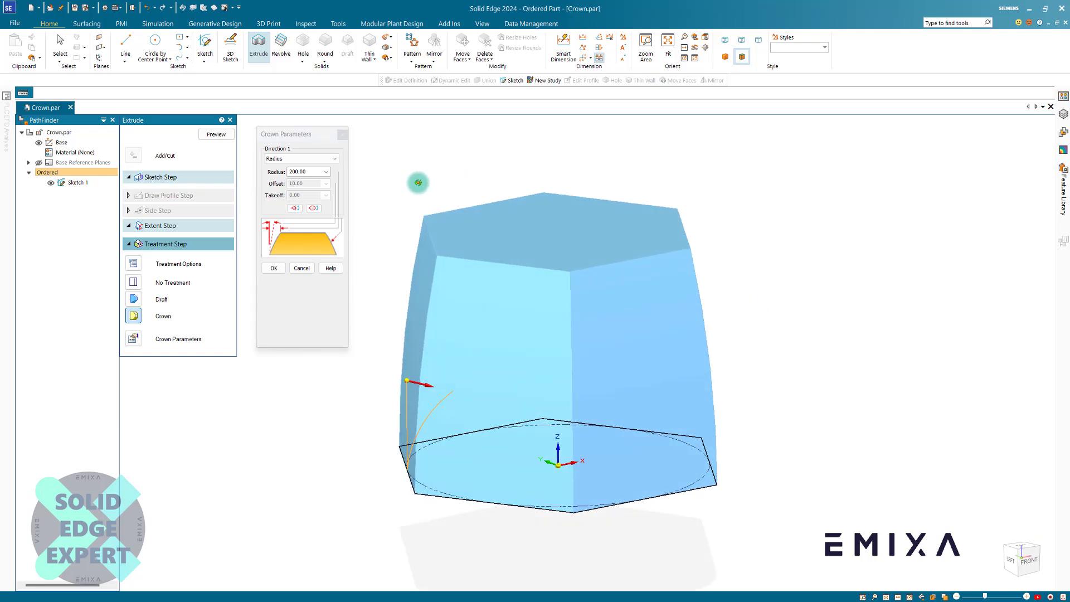
{"action": "left_click", "coordinate": [294, 209]}
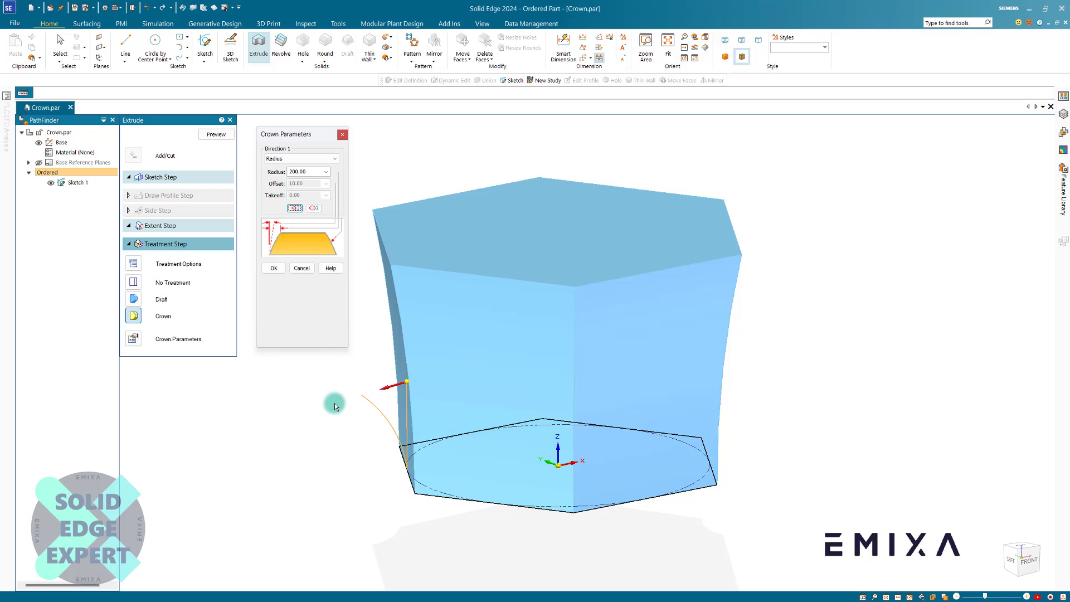
{"action": "left_click", "coordinate": [295, 209]}
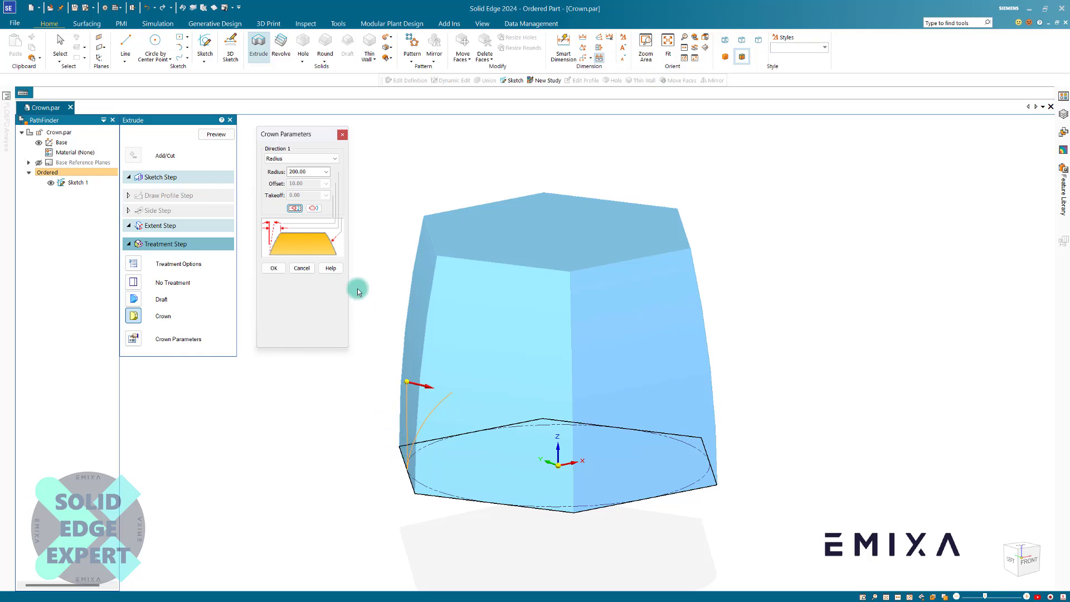
Try the crown's side and curvature flips in combination, ending with the crown on the outer side with reversed curvature
{"action": "left_click", "coordinate": [313, 208]}
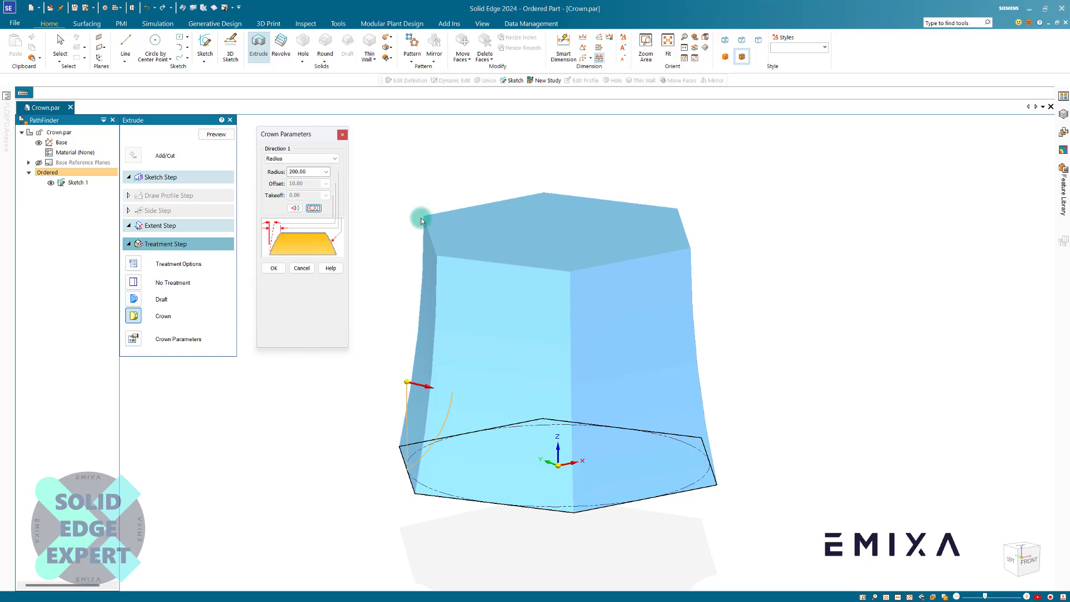
{"action": "left_click", "coordinate": [295, 208]}
{"action": "left_click", "coordinate": [314, 209]}
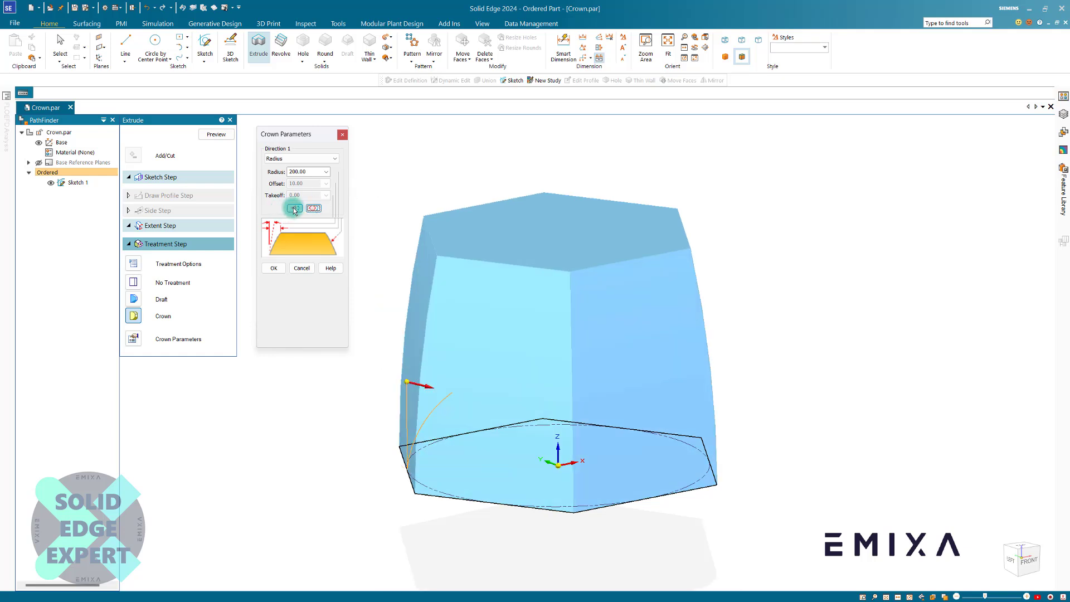
{"action": "left_click", "coordinate": [294, 209]}
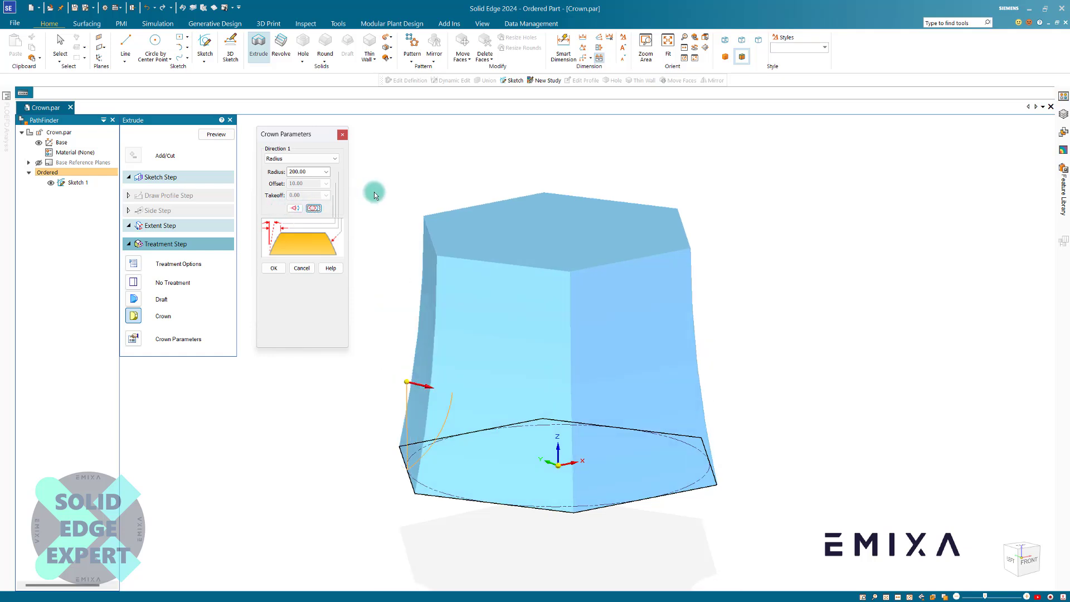
{"action": "left_click", "coordinate": [294, 209]}
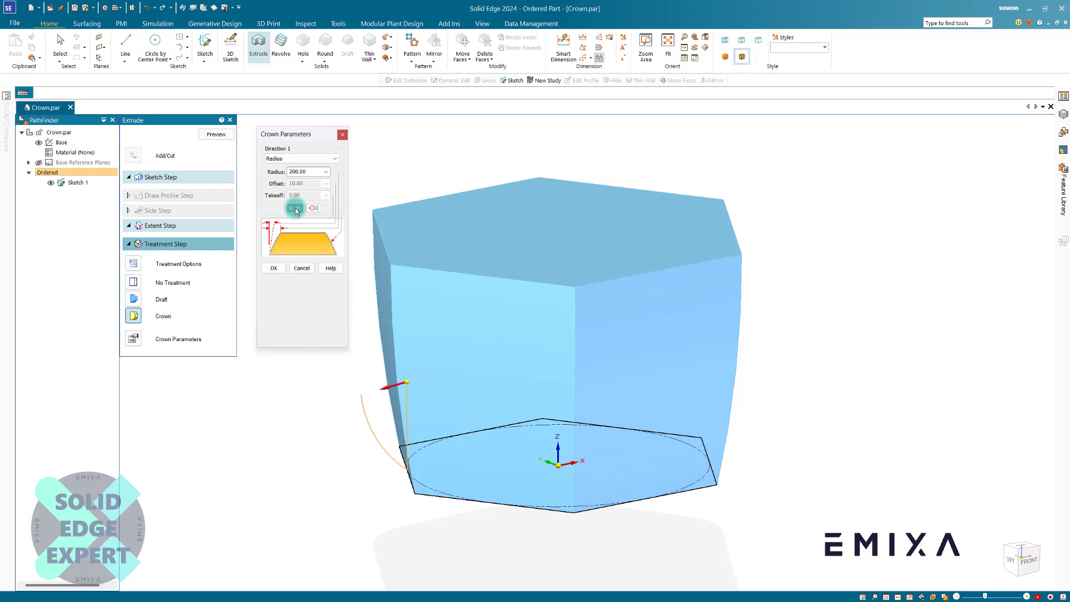
Cycle the crown's side and curvature flips, ending with outward-bulging walls that taper inward, and accept the crown parameters
{"action": "left_click", "coordinate": [313, 210]}
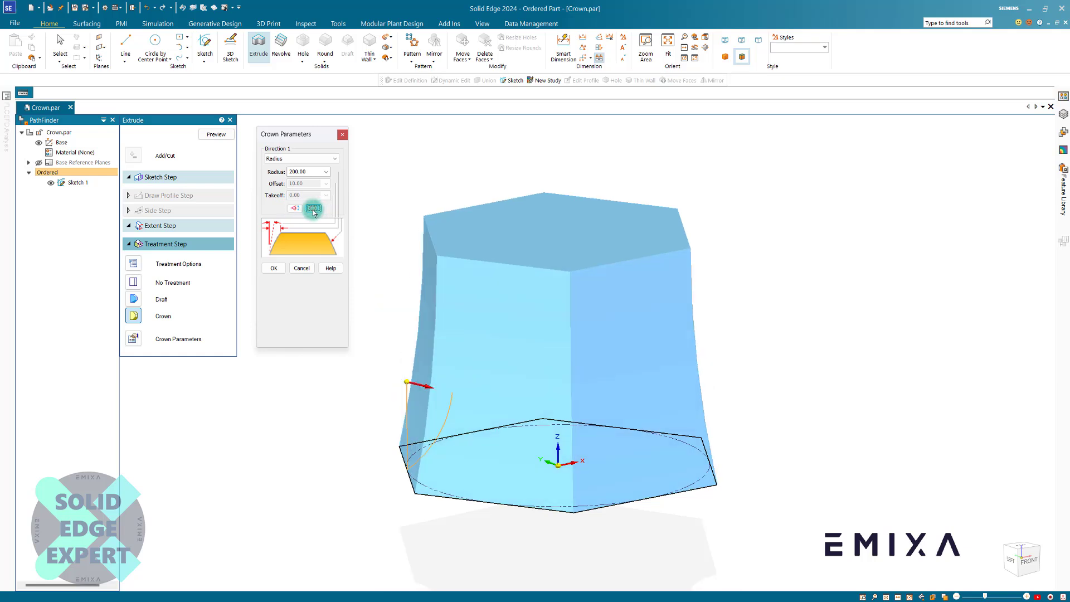
{"action": "left_click", "coordinate": [313, 209]}
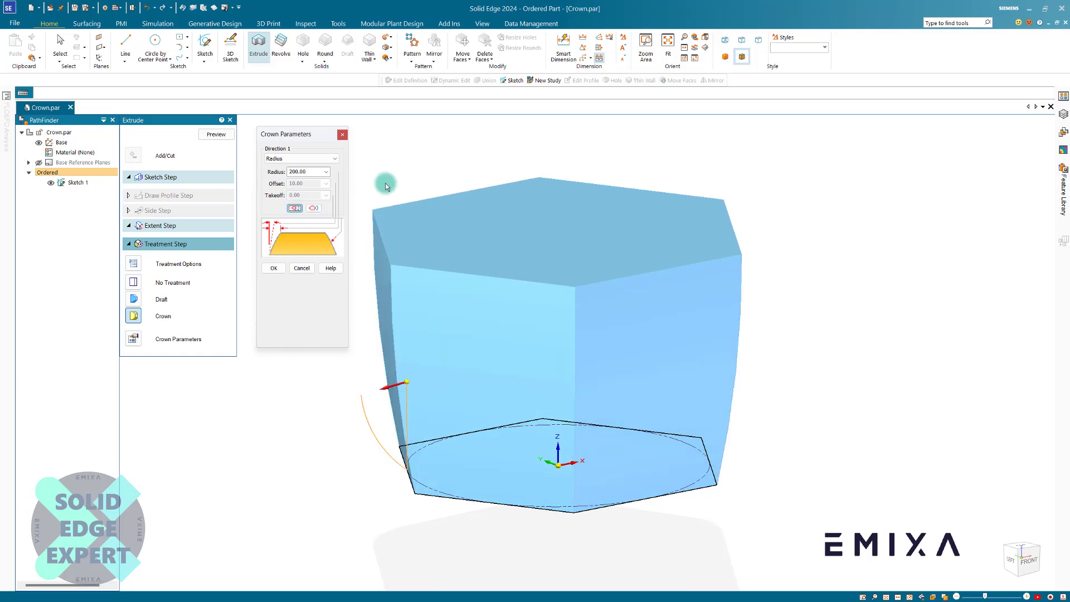
{"action": "left_click", "coordinate": [296, 209]}
{"action": "left_click", "coordinate": [315, 209]}
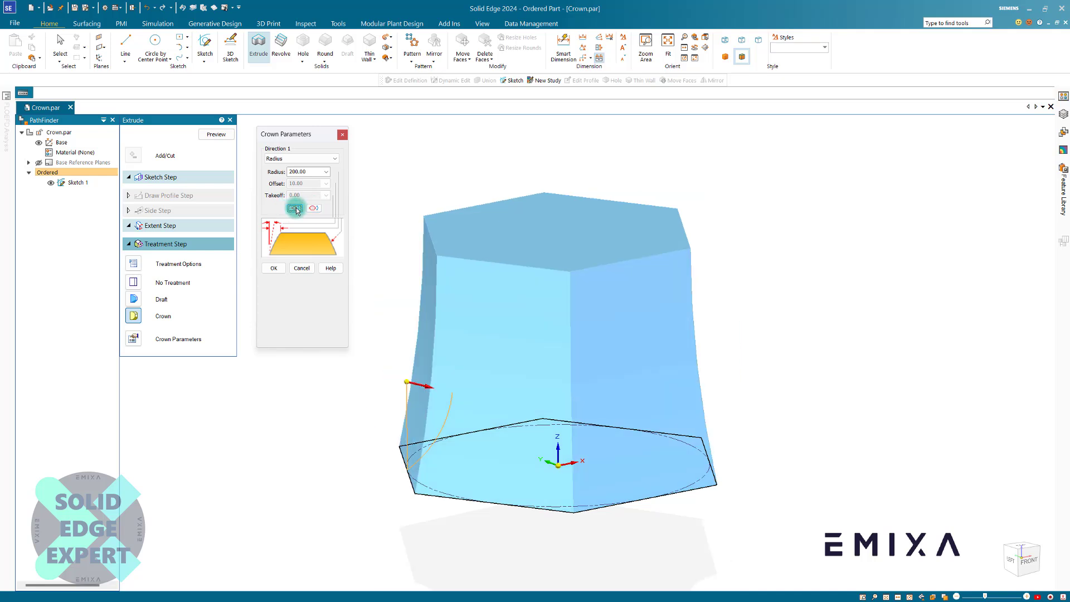
{"action": "left_click", "coordinate": [295, 208]}
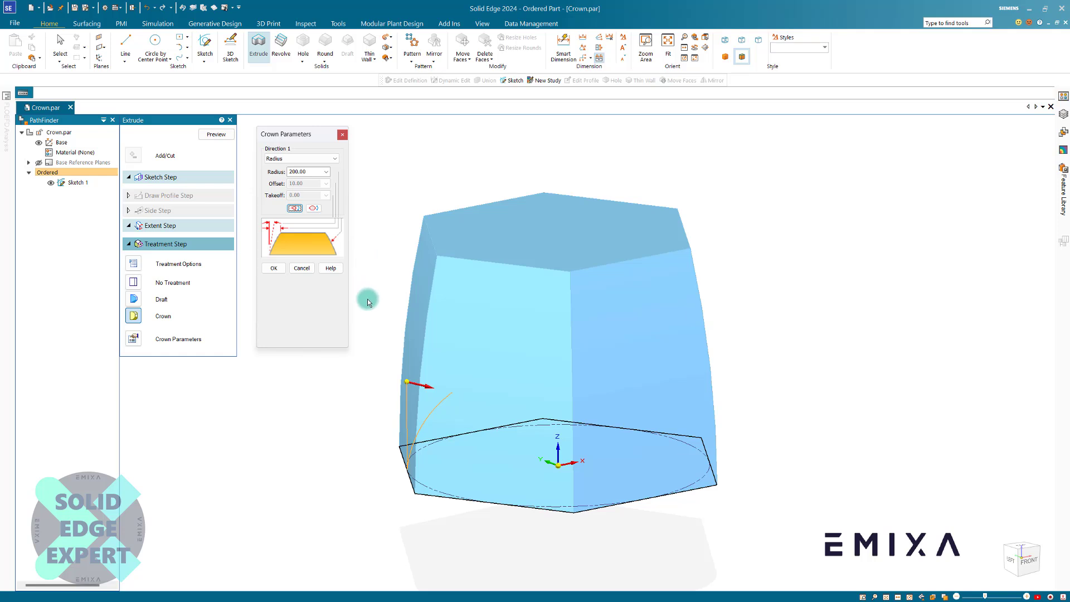
{"action": "scroll", "coordinate": [382, 295], "scroll_direction": "up", "scroll_amount": 2}
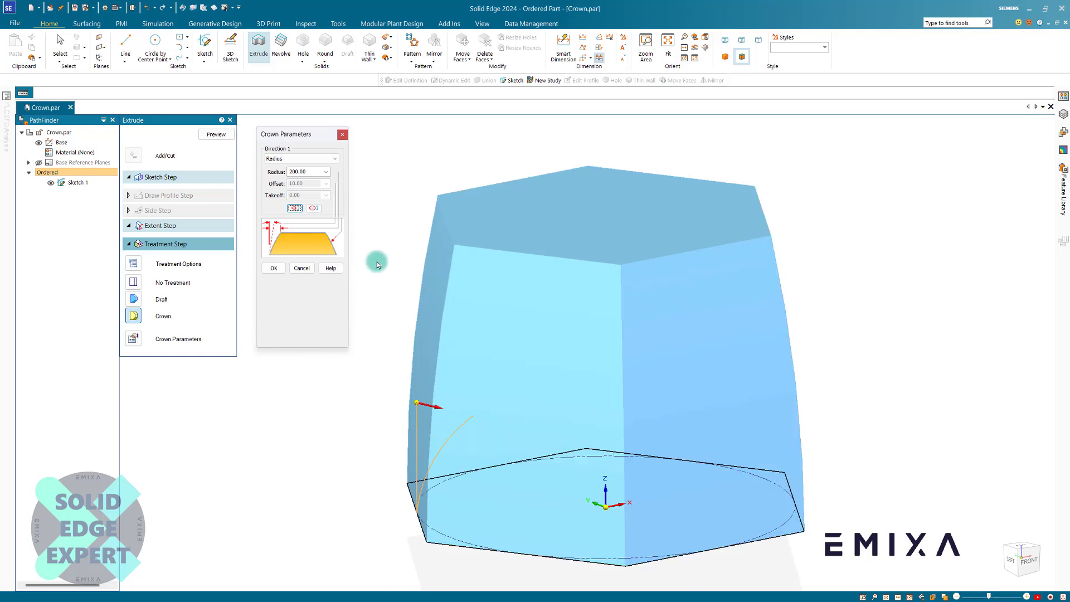
{"action": "left_click", "coordinate": [274, 268]}
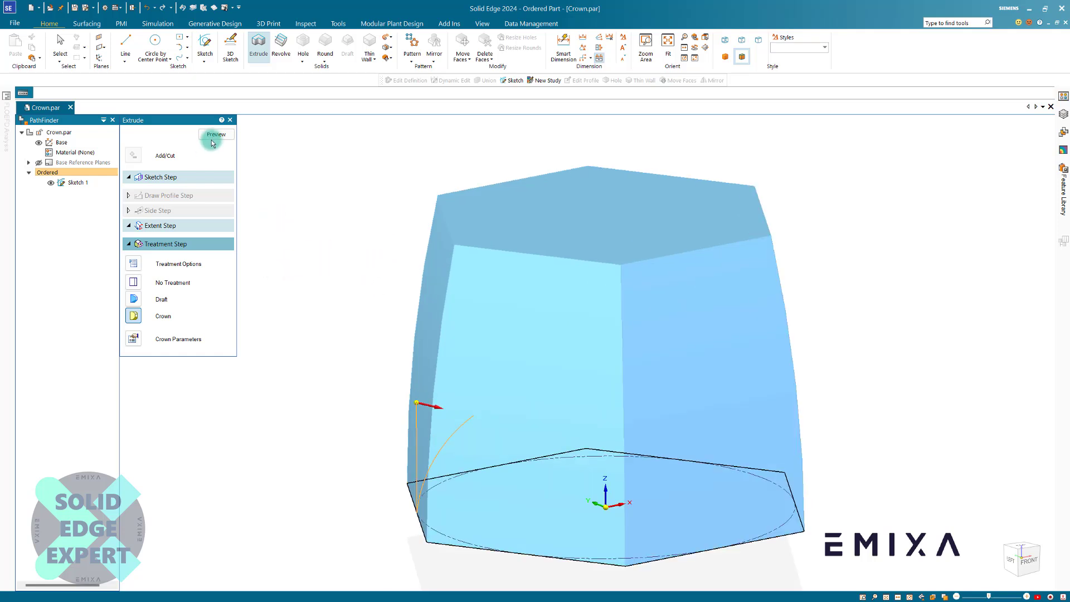
Preview the crowned extrusion and examine its height and crown radius dimensions
{"action": "left_click", "coordinate": [215, 135]}
{"action": "scroll", "coordinate": [399, 299], "scroll_direction": "down", "scroll_amount": 4}
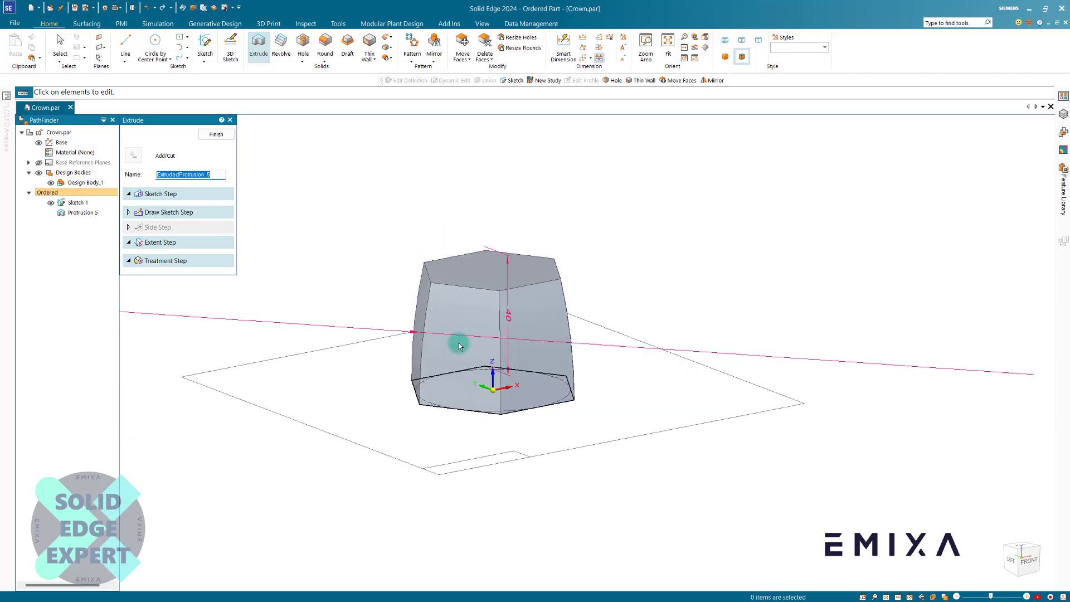
{"action": "scroll", "coordinate": [460, 346], "scroll_direction": "down", "scroll_amount": 3}
{"action": "scroll", "coordinate": [405, 301], "scroll_direction": "up", "scroll_amount": 3}
{"action": "scroll", "coordinate": [482, 359], "scroll_direction": "down", "scroll_amount": 7}
{"action": "scroll", "coordinate": [428, 342], "scroll_direction": "up", "scroll_amount": 3}
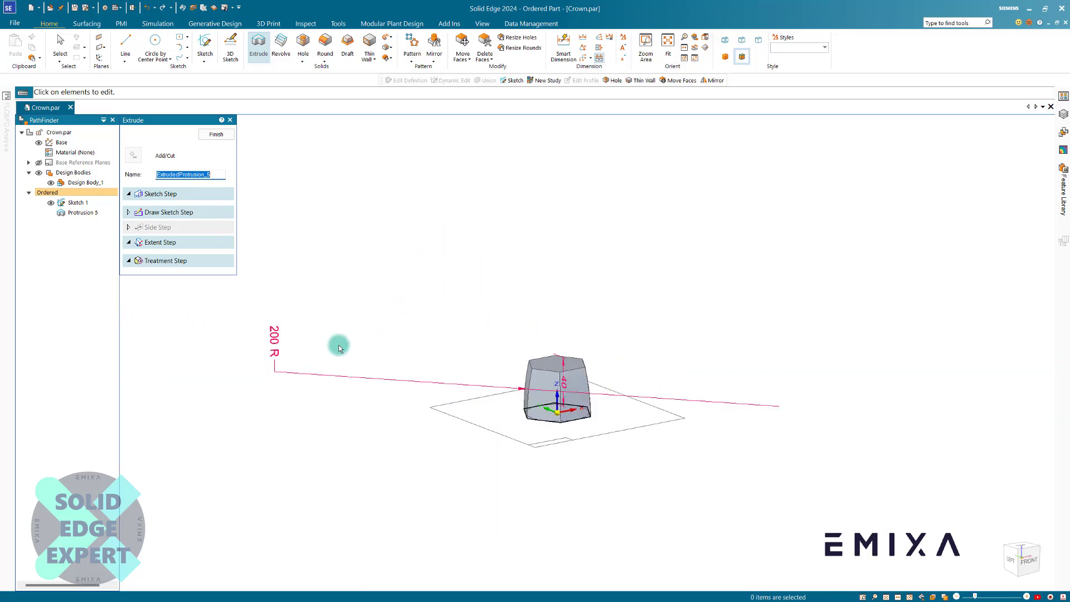
{"action": "scroll", "coordinate": [550, 353], "scroll_direction": "up", "scroll_amount": 3}
{"action": "scroll", "coordinate": [206, 370], "scroll_direction": "down", "scroll_amount": 3}
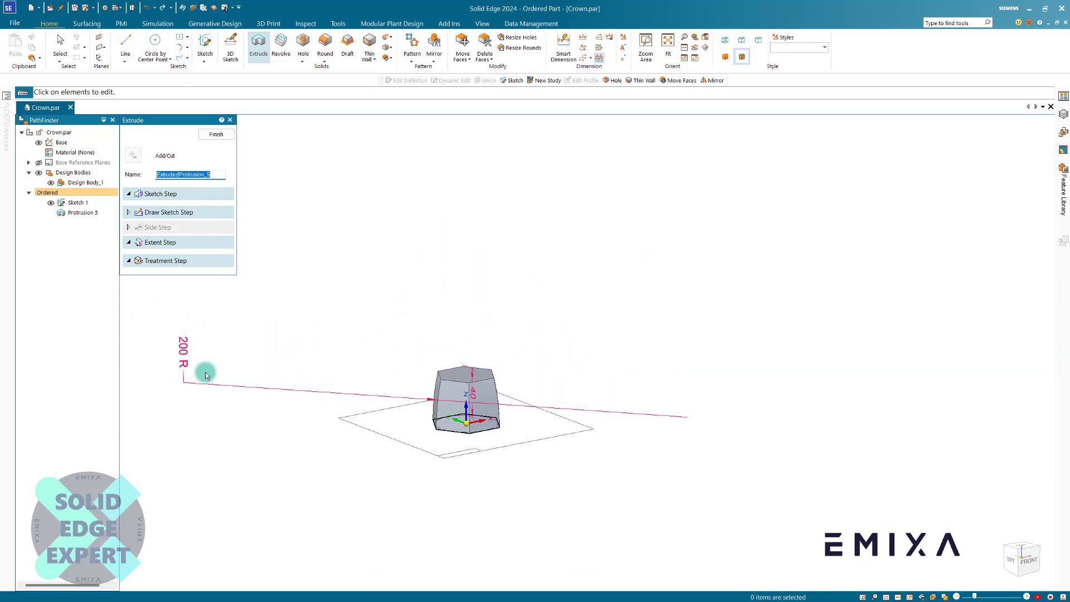
Reopen the extrusion's crown parameters and set the Direction 1 crown type to Radius and take-off
{"action": "left_click", "coordinate": [151, 259]}
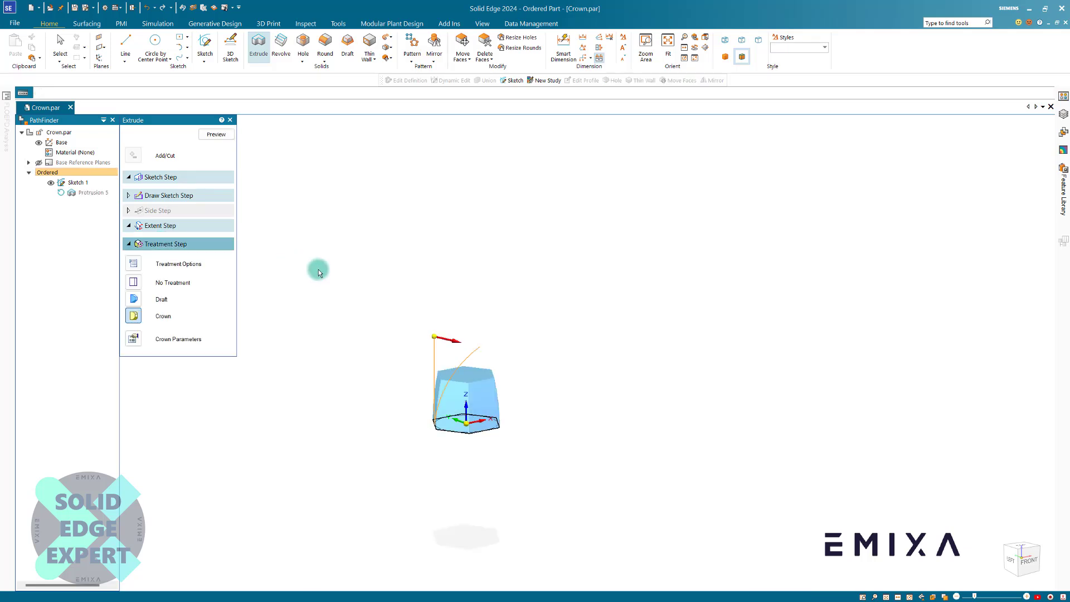
{"action": "left_click", "coordinate": [144, 340]}
{"action": "scroll", "coordinate": [378, 390], "scroll_direction": "up", "scroll_amount": 2}
{"action": "scroll", "coordinate": [508, 507], "scroll_direction": "up", "scroll_amount": 2}
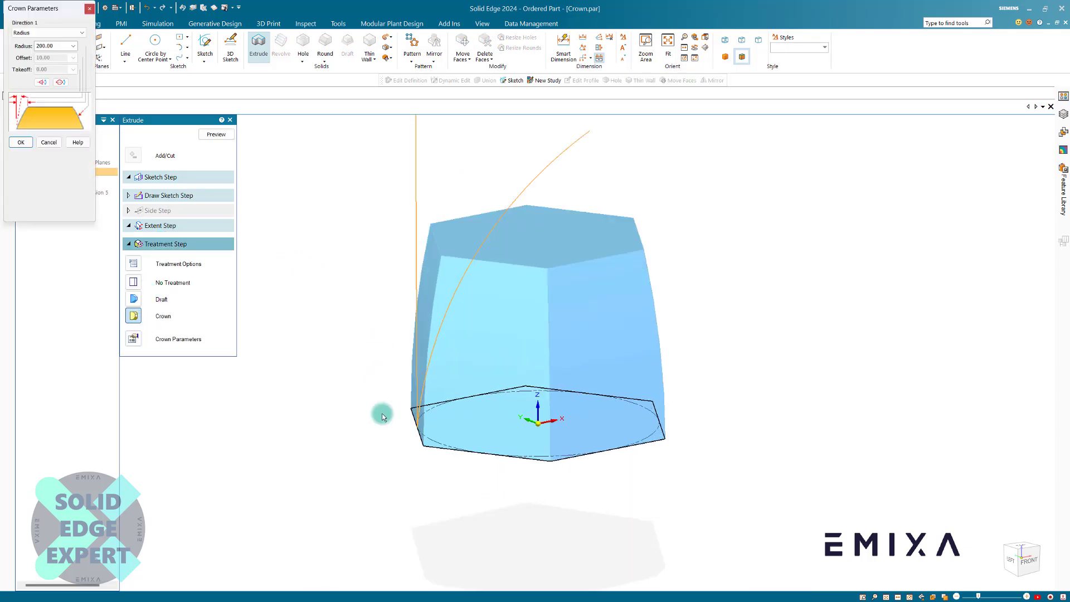
{"action": "left_click_drag", "start_coordinate": [61, 7], "coordinate": [315, 153]}
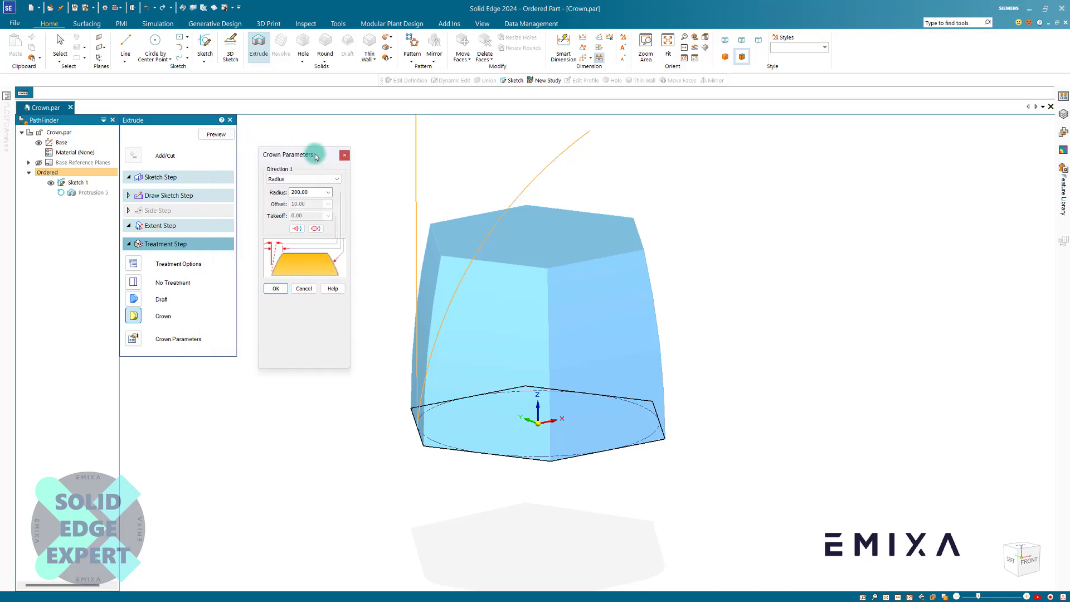
{"action": "scroll", "coordinate": [476, 331], "scroll_direction": "down", "scroll_amount": 3}
{"action": "scroll", "coordinate": [409, 261], "scroll_direction": "up", "scroll_amount": 3}
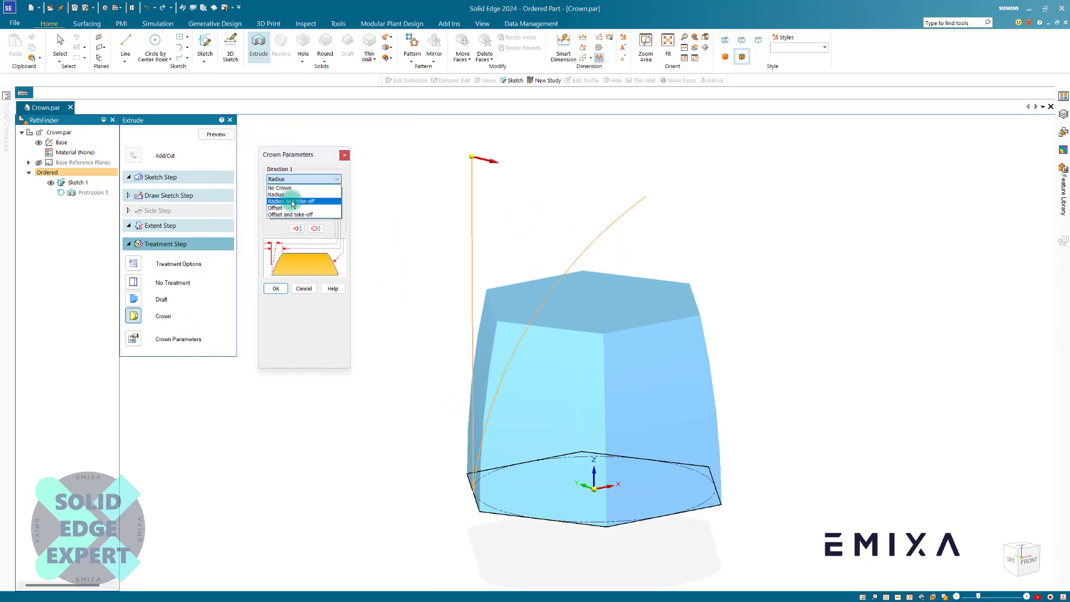
{"action": "left_click", "coordinate": [291, 202]}
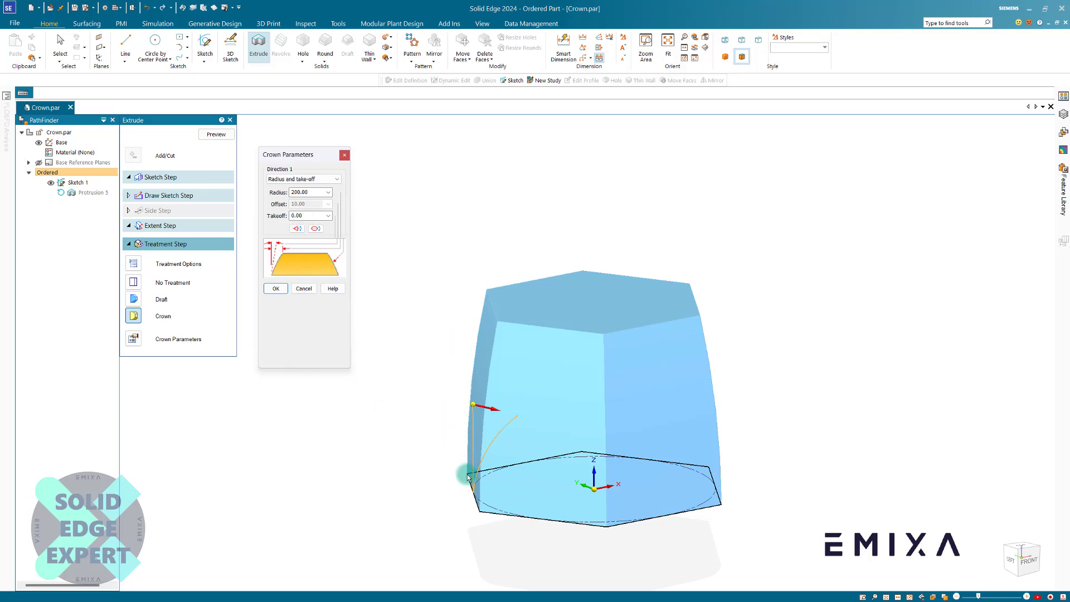
Set the Direction 1 crown takeoff to 2
{"action": "double_click", "coordinate": [305, 216]}
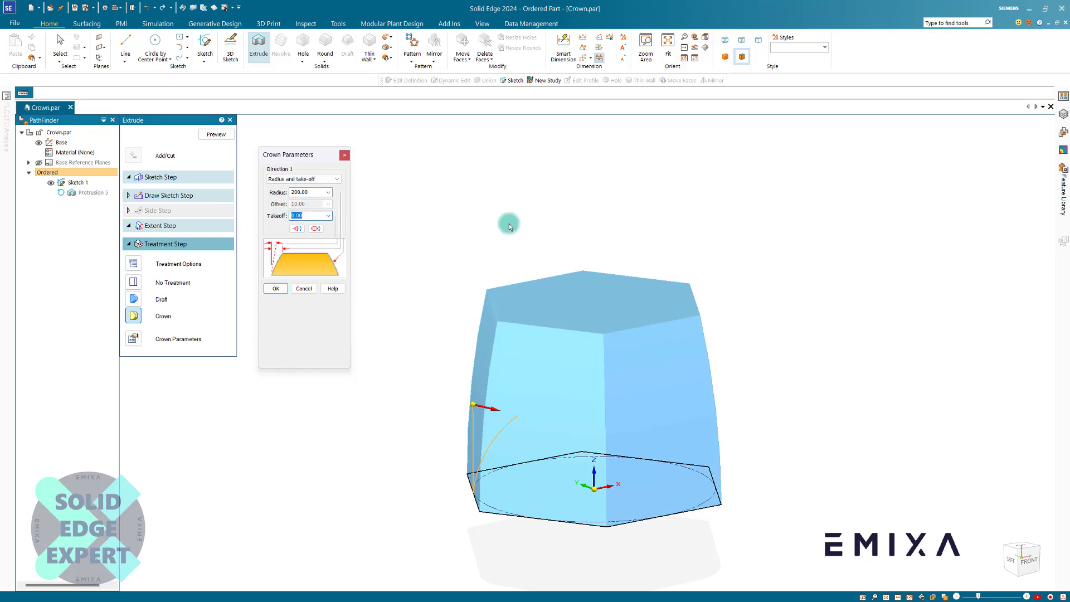
{"action": "type", "text": "2"}
{"action": "key", "text": "Tab"}
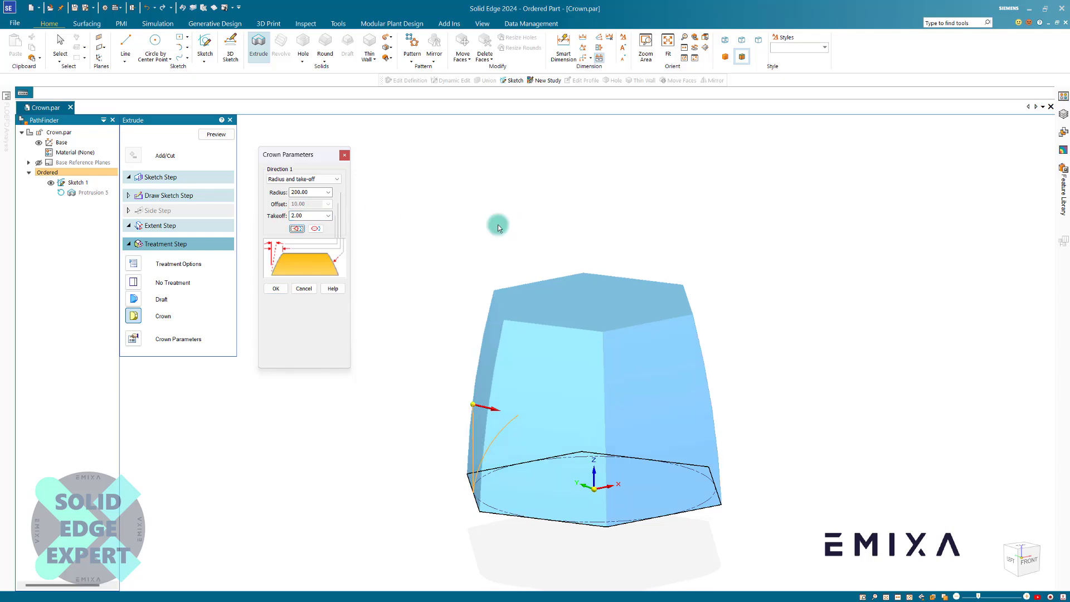
{"action": "scroll", "coordinate": [469, 471], "scroll_direction": "up", "scroll_amount": 2}
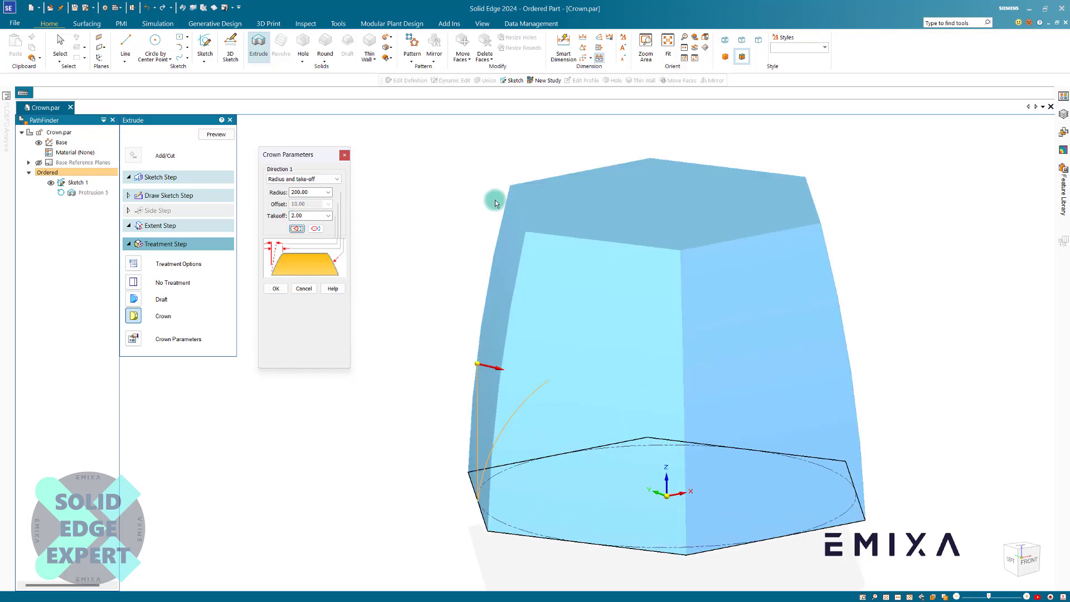
Try takeoff values of 0 and 5 on the Radius and take-off crown
{"action": "double_click", "coordinate": [305, 216]}
{"action": "left_click_drag", "start_coordinate": [305, 216], "coordinate": [289, 216]}
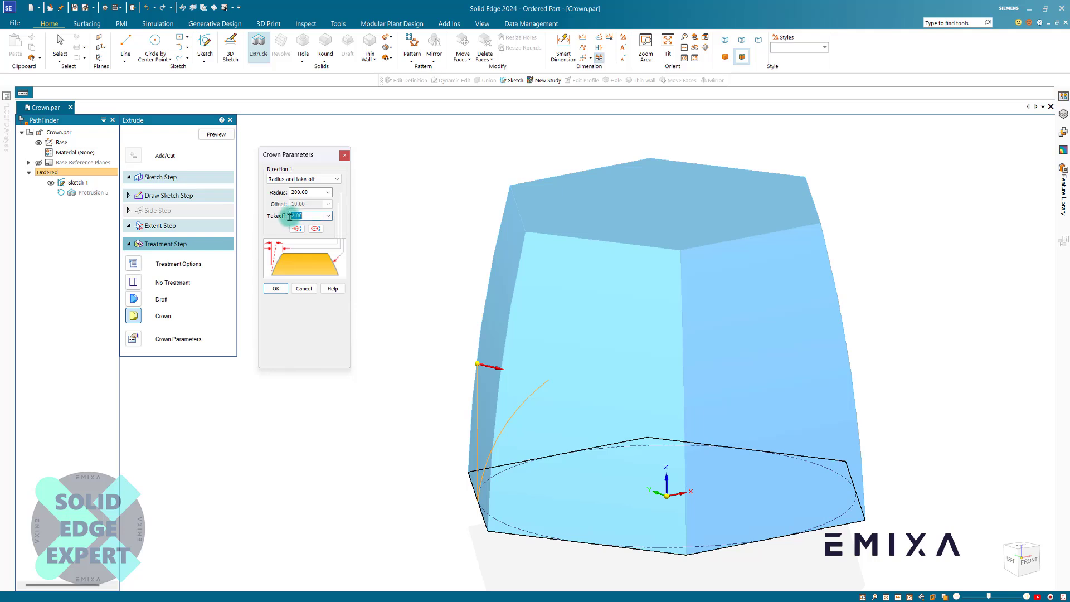
{"action": "type", "text": "10"}
{"action": "key", "text": "Tab"}
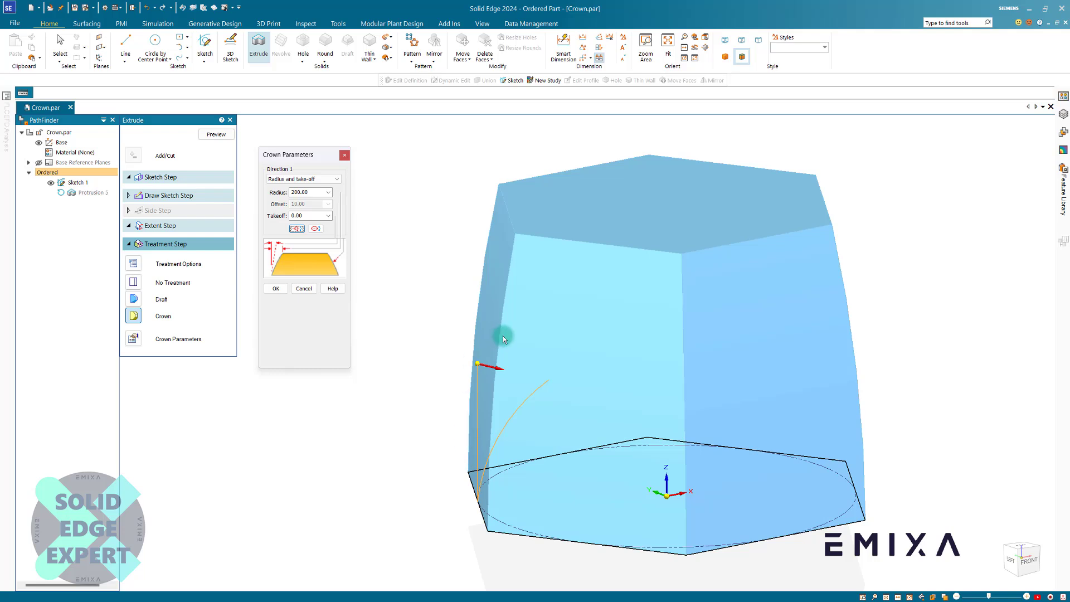
{"action": "double_click", "coordinate": [295, 215]}
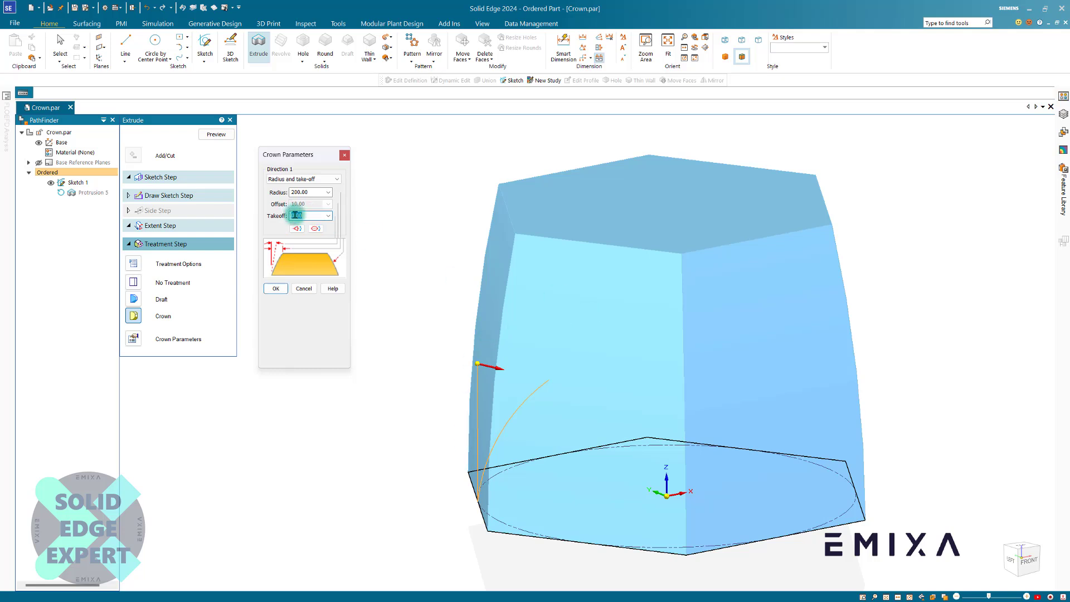
{"action": "type", "text": "5"}
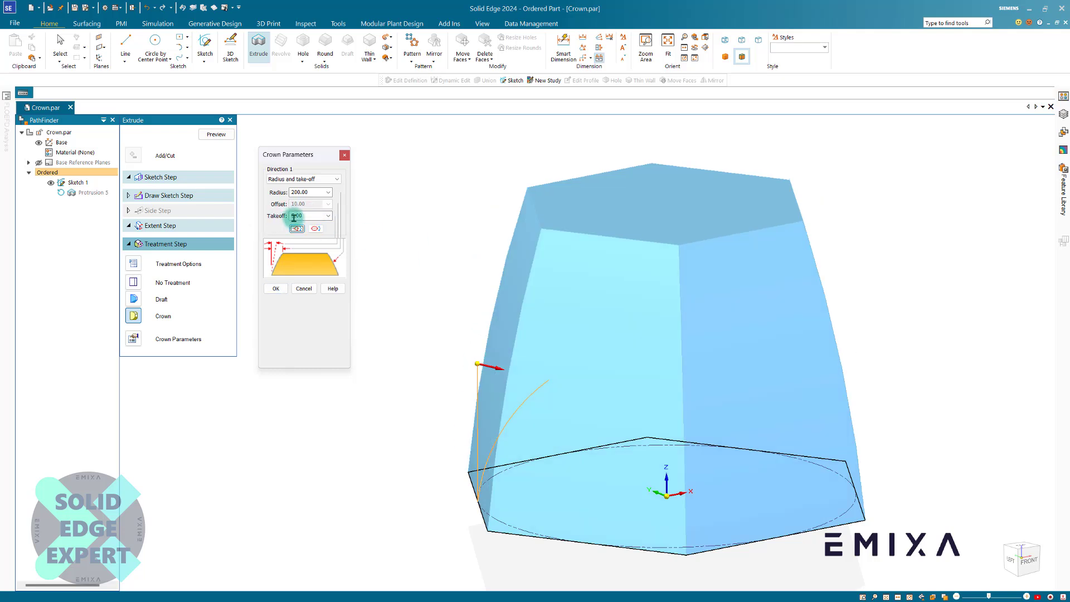
{"action": "key", "text": "Return"}
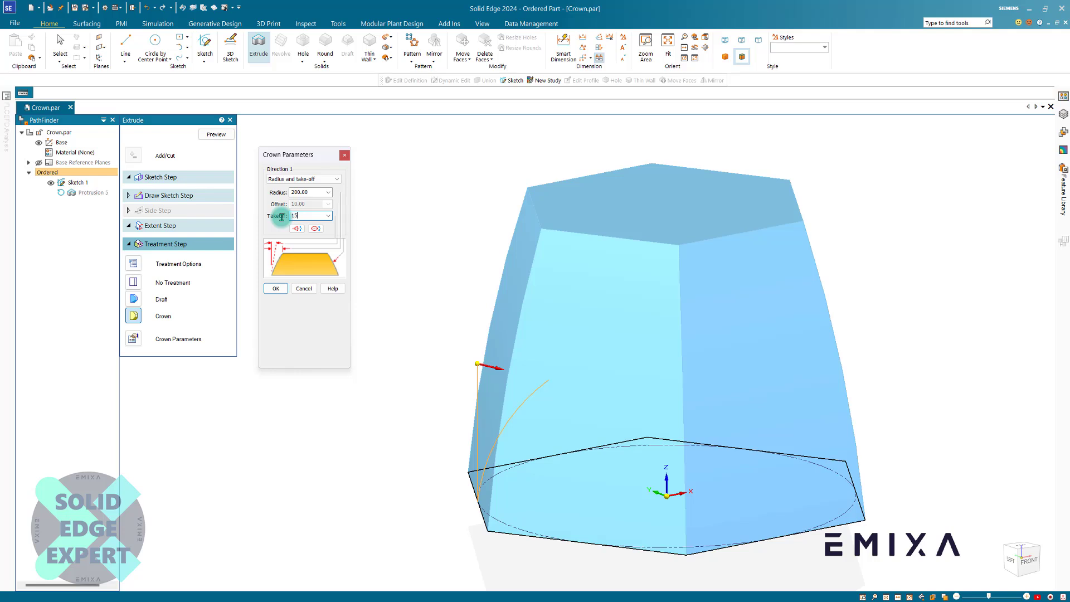
Try larger crown takeoff values of 15, 20 and 45, and return the takeoff to 2
{"action": "key", "text": "Return"}
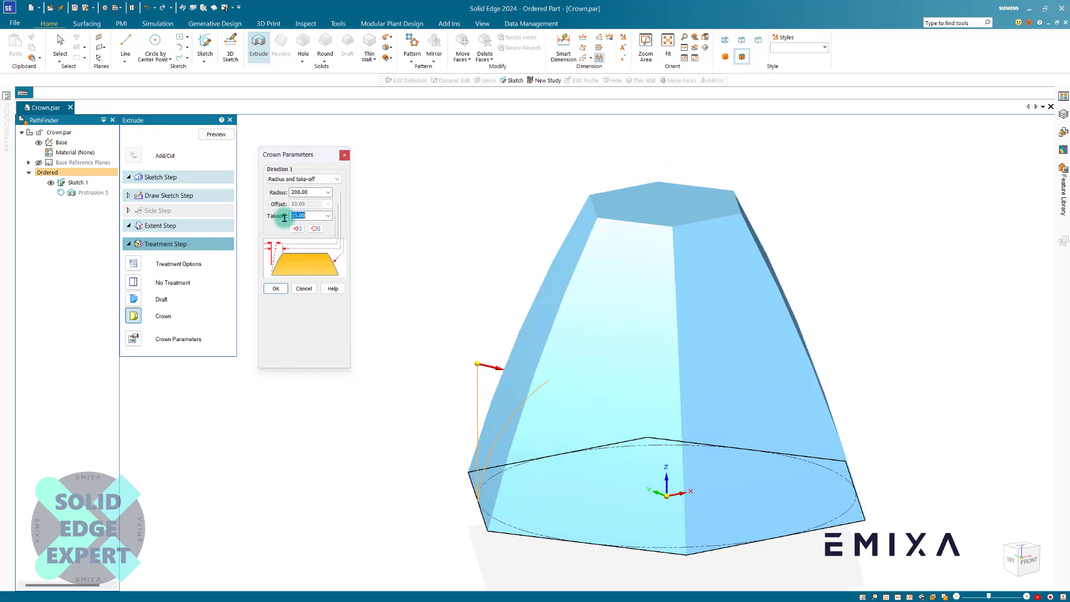
{"action": "type", "text": "20"}
{"action": "key", "text": "Return"}
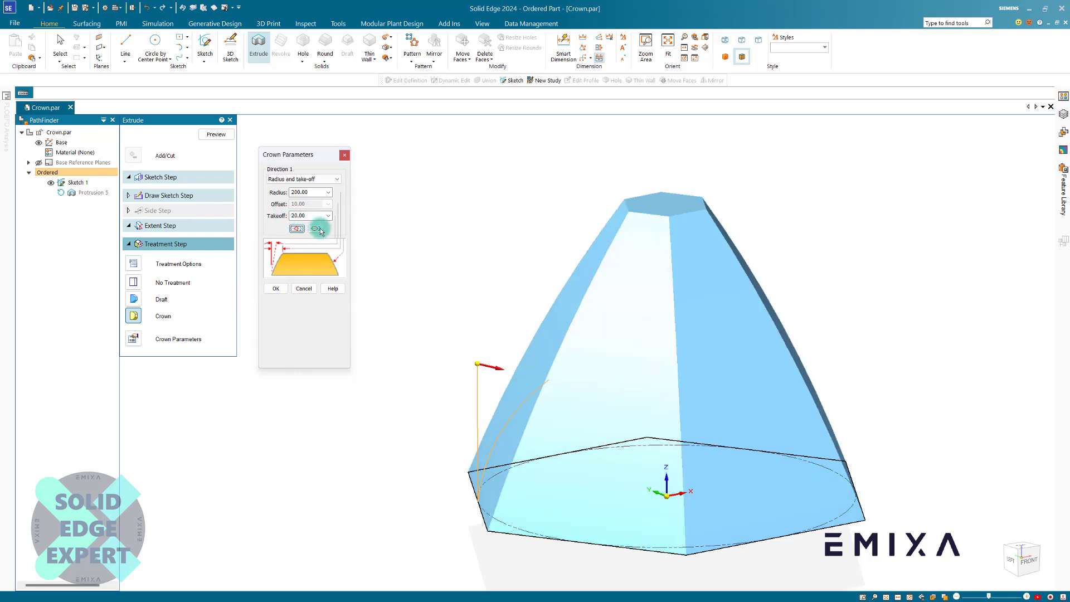
{"action": "type", "text": "45"}
{"action": "key", "text": "Tab"}
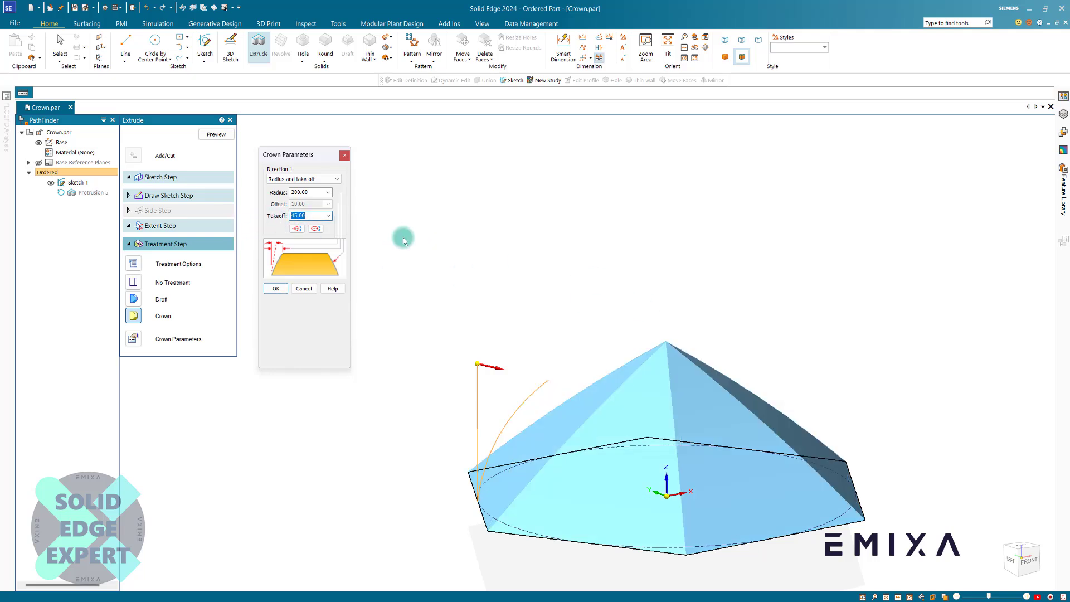
{"action": "key", "text": "Tab"}
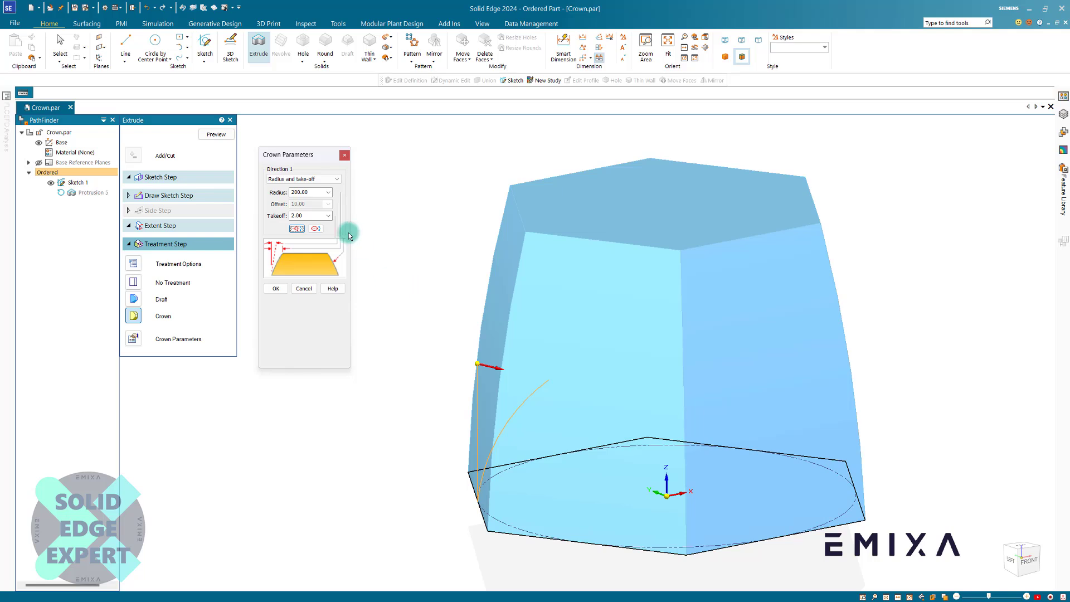
Set the crown radius to 300 for the Radius and take-off crown
{"action": "left_click_drag", "start_coordinate": [313, 197], "coordinate": [273, 192]}
{"action": "type", "text": "30"}
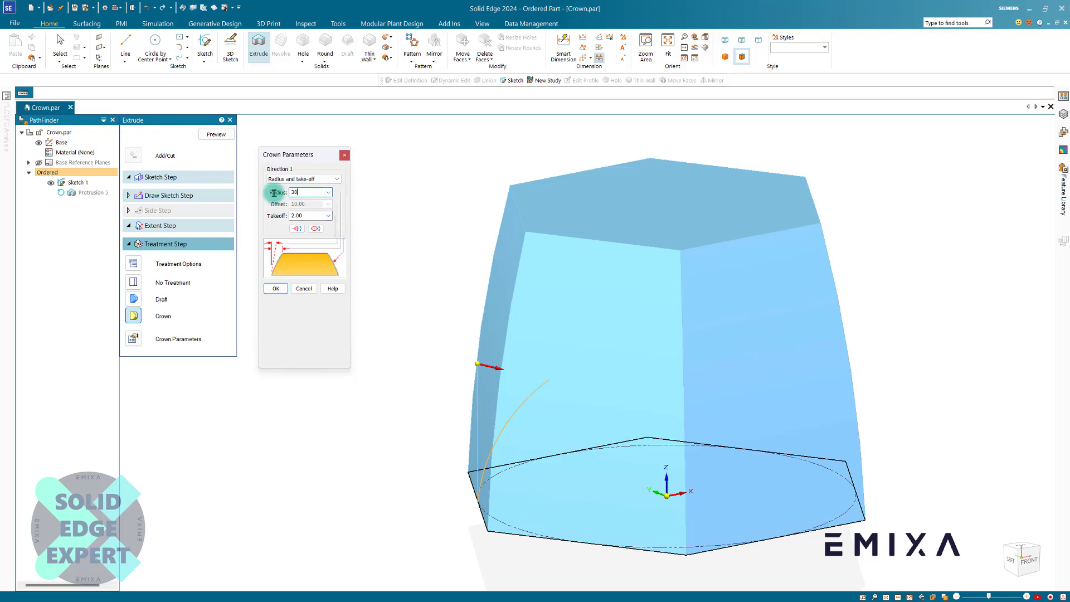
{"action": "type", "text": "0"}
{"action": "key", "text": "Tab"}
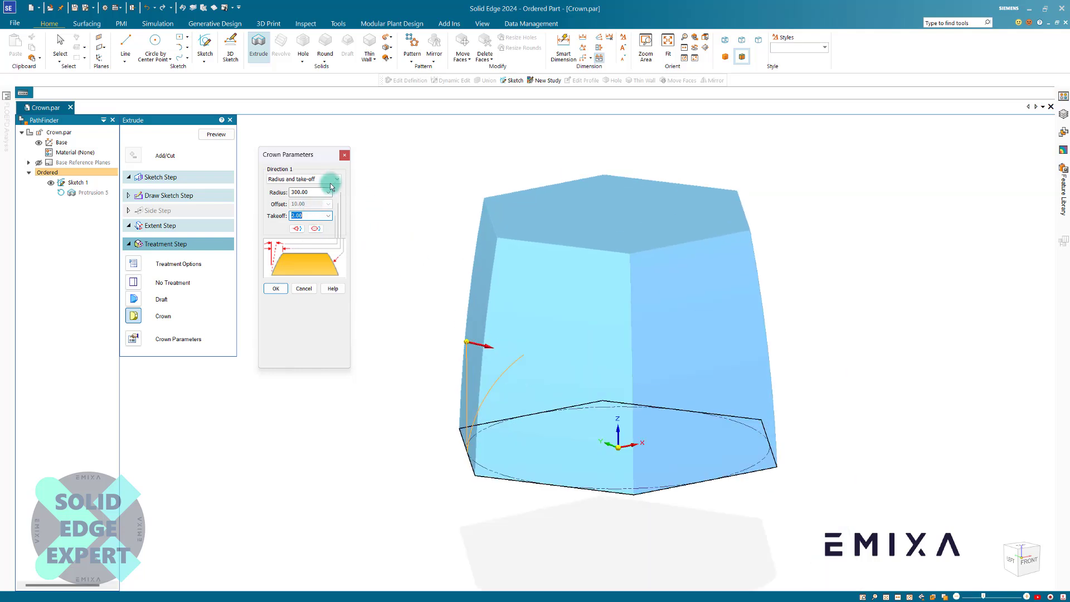
Switch the Direction 1 crown type to Offset and inspect the curved walls
{"action": "left_click", "coordinate": [337, 179]}
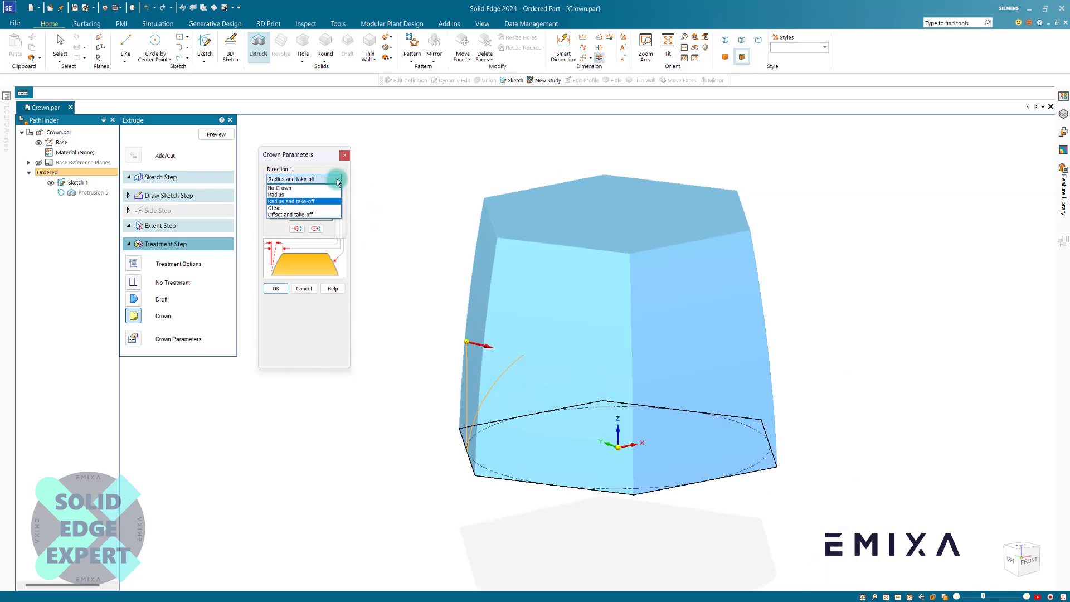
{"action": "left_click", "coordinate": [300, 208]}
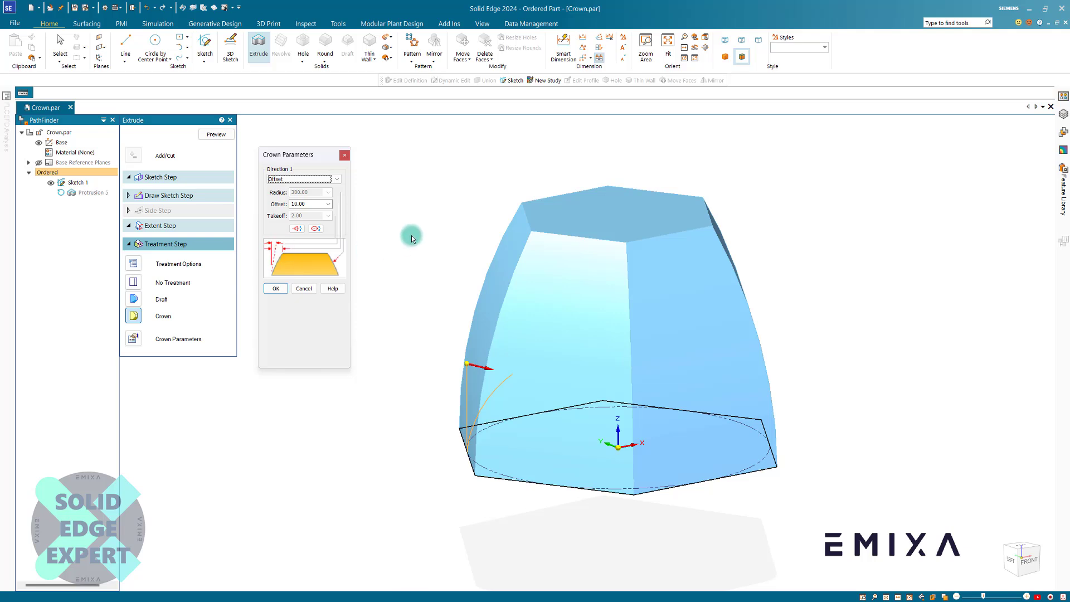
{"action": "middle_click_drag", "start_coordinate": [412, 236], "coordinate": [411, 242]}
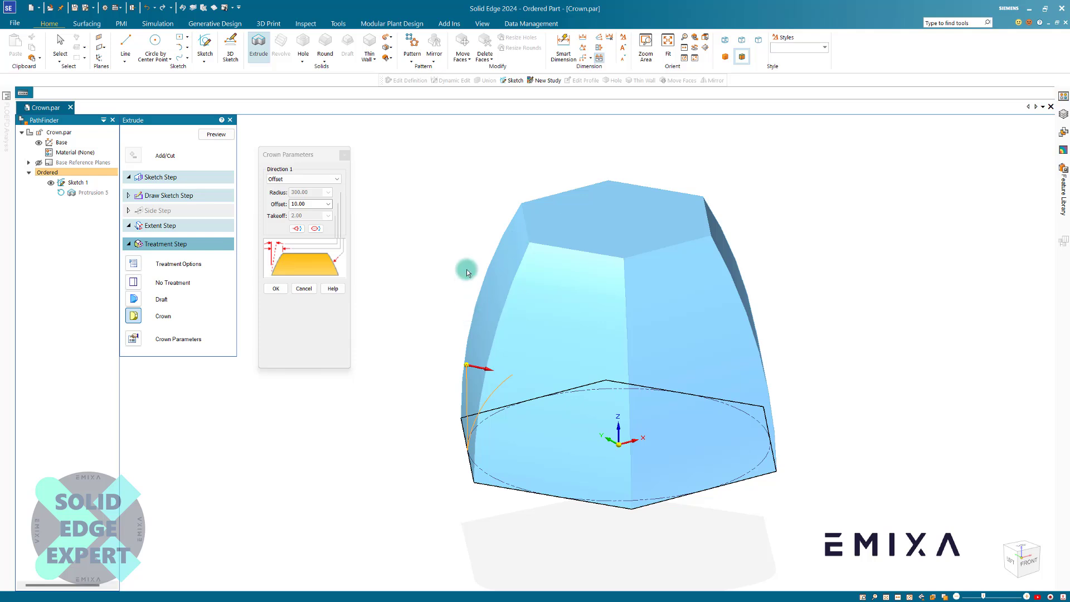
{"action": "key", "text": "ctrl+f"}
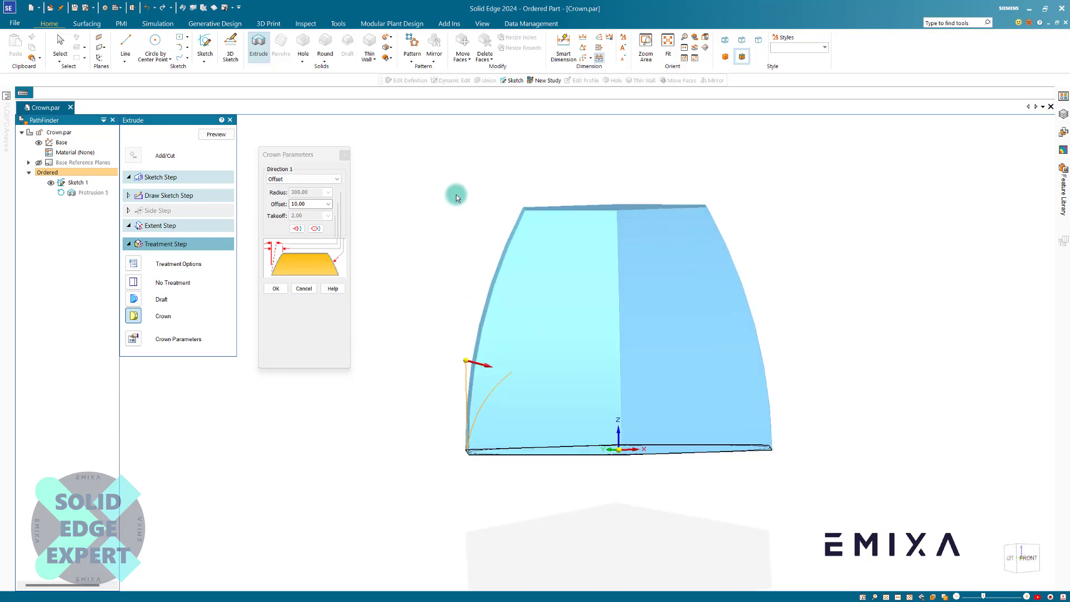
Try a Direction 1 crown offset of 2
{"action": "double_click", "coordinate": [304, 203]}
{"action": "type", "text": "2"}
{"action": "key", "text": "Tab"}
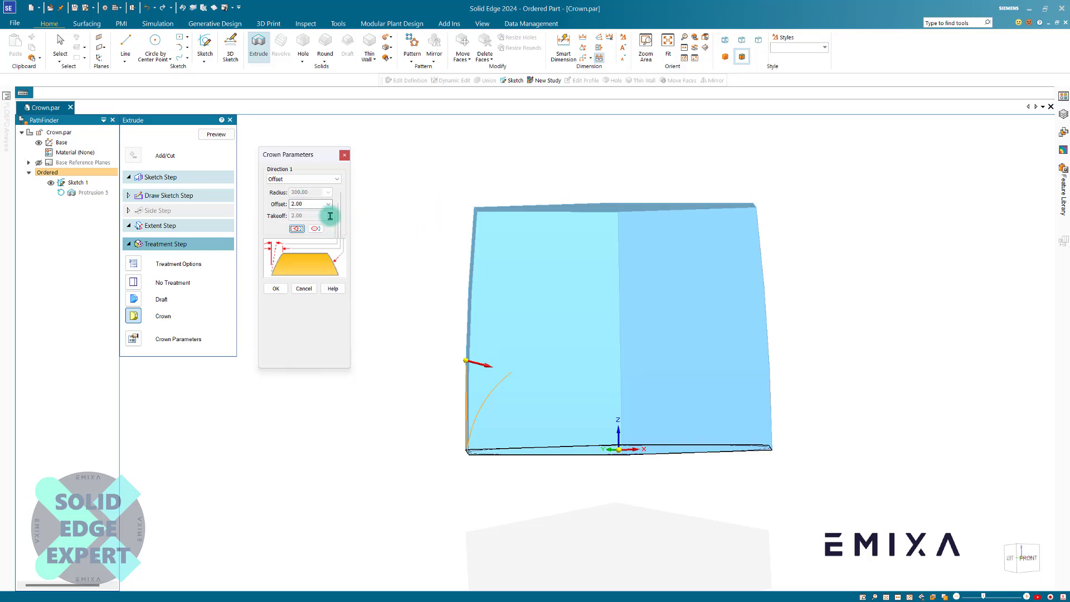
Set the Direction 1 crown offset to 24 and inspect the resulting dome shape
{"action": "double_click", "coordinate": [306, 204]}
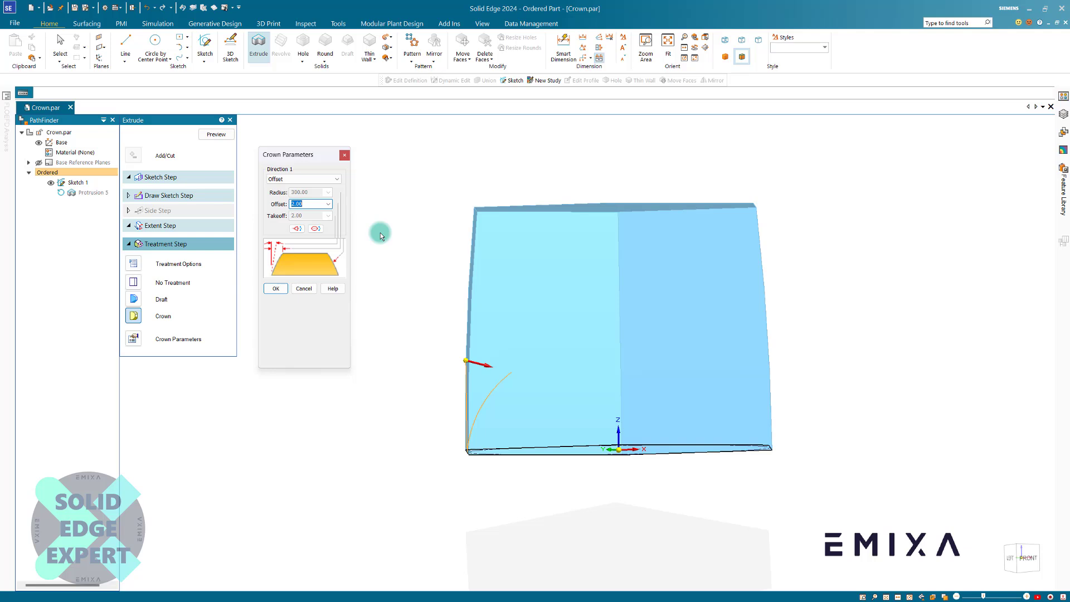
{"action": "type", "text": "24"}
{"action": "middle_click_drag", "start_coordinate": [381, 235], "coordinate": [623, 229]}
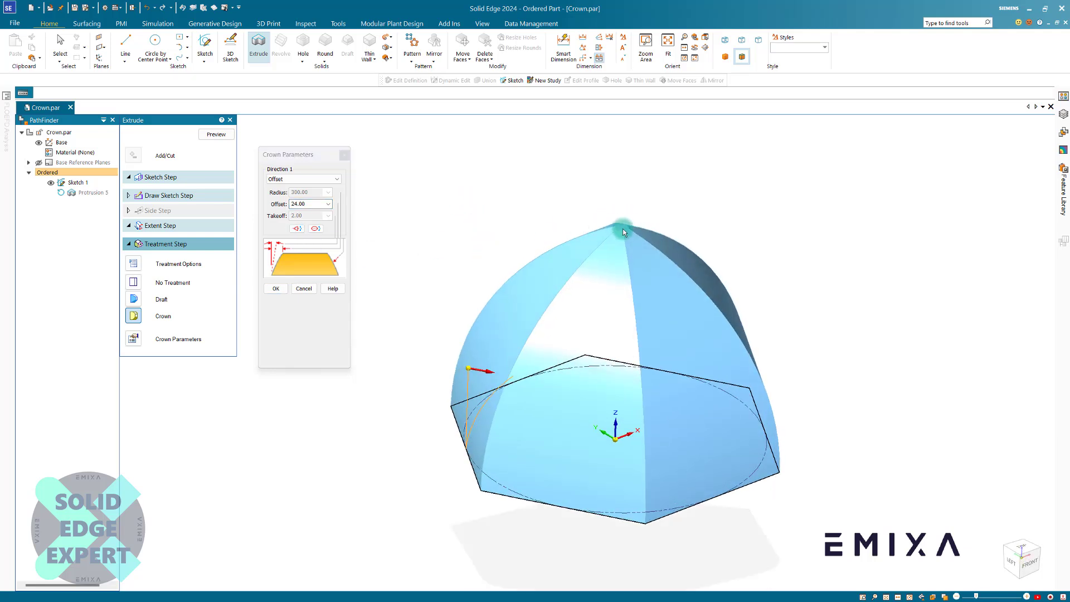
Set the Direction 1 crown offset to 3 and switch the crown type to Offset and take-off
{"action": "double_click", "coordinate": [311, 204]}
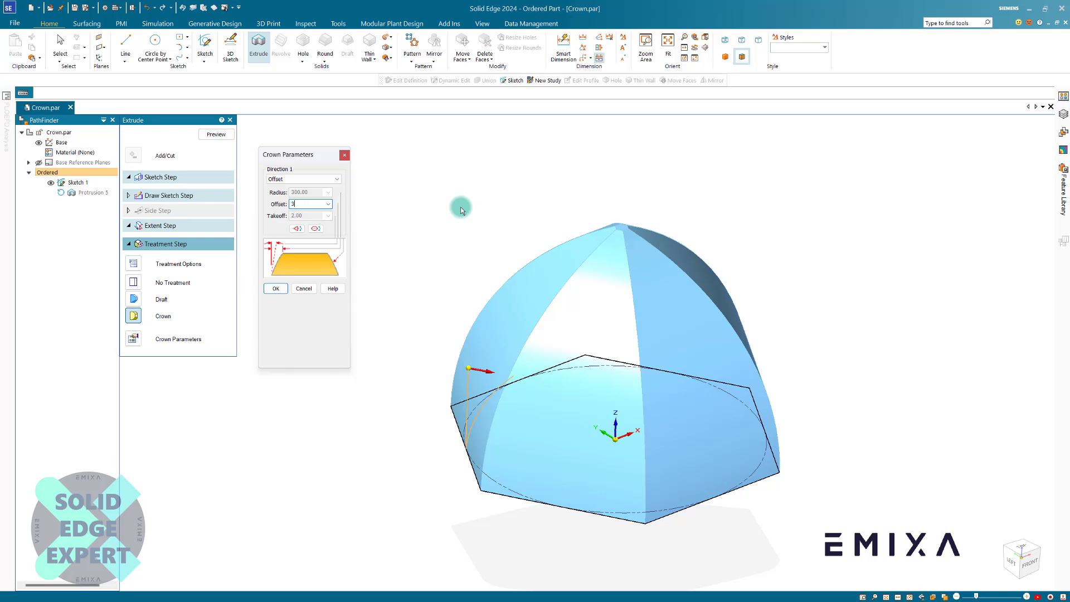
{"action": "middle_click_drag", "start_coordinate": [461, 299], "coordinate": [445, 254]}
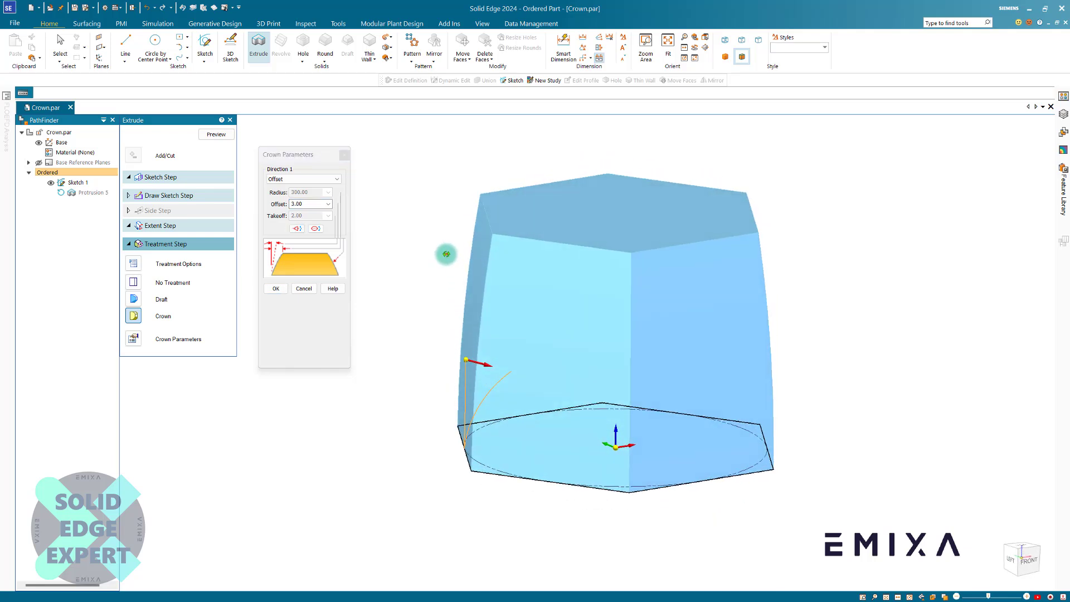
{"action": "left_click", "coordinate": [337, 179]}
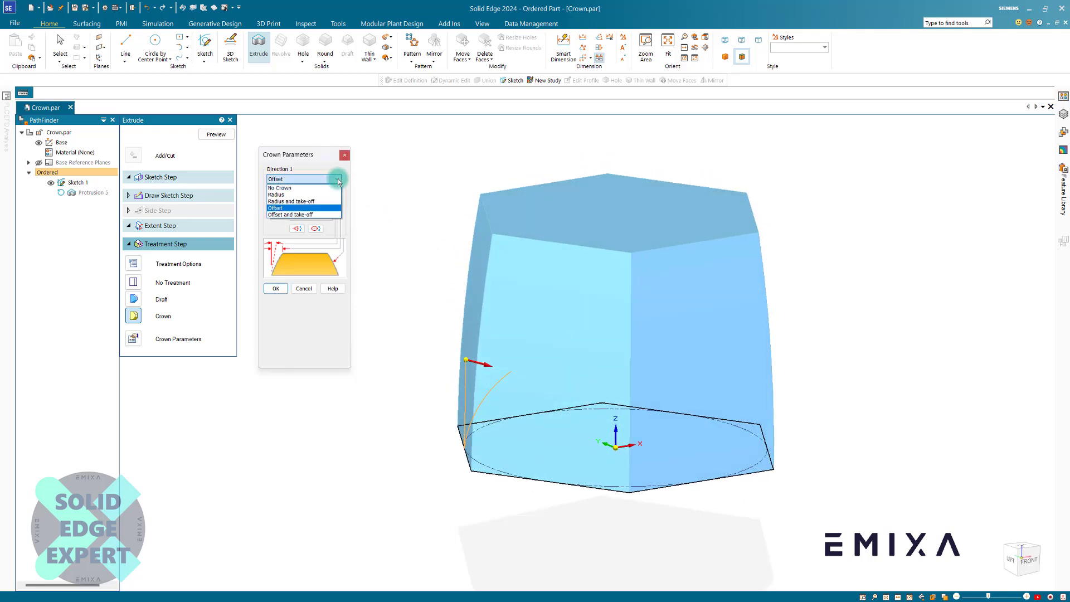
{"action": "left_click", "coordinate": [305, 215]}
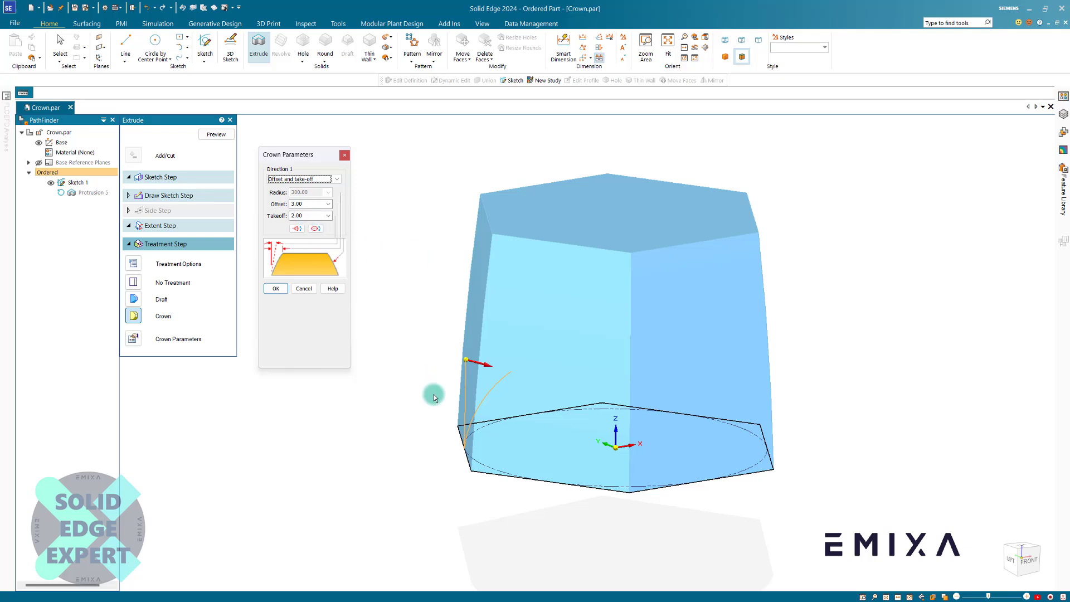
Try a take-off of 0 for the Offset and take-off crown and inspect the side walls
{"action": "left_click_drag", "start_coordinate": [308, 216], "coordinate": [278, 215]}
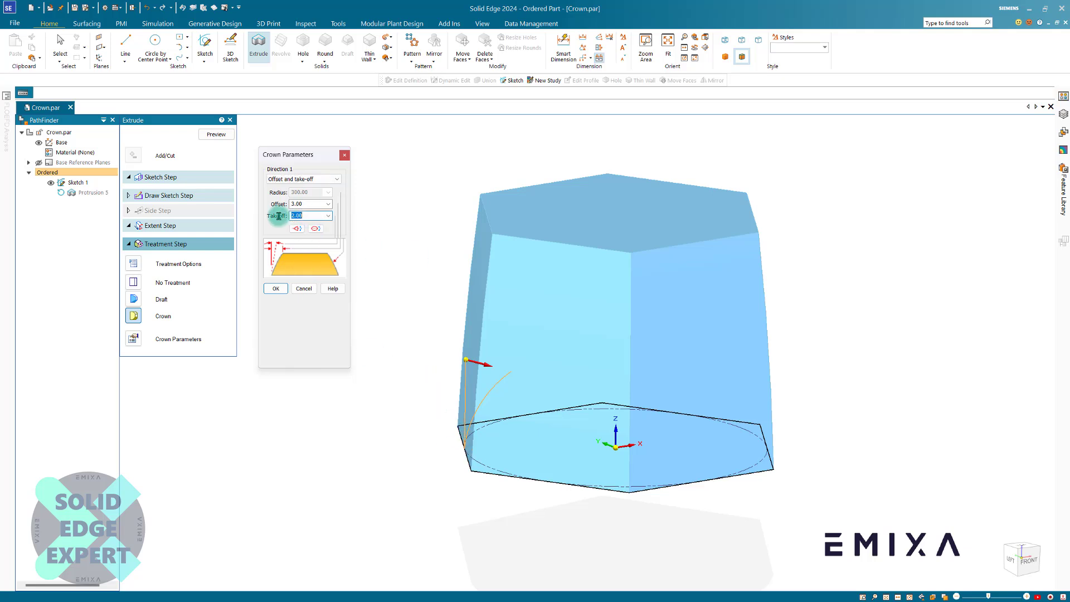
{"action": "type", "text": "0"}
{"action": "key", "text": "Tab"}
{"action": "mouse_move", "coordinate": [413, 302]}
{"action": "middle_mouse_down"}
{"action": "mouse_move", "coordinate": [404, 283]}
{"action": "mouse_move", "coordinate": [410, 292]}
{"action": "middle_mouse_up"}
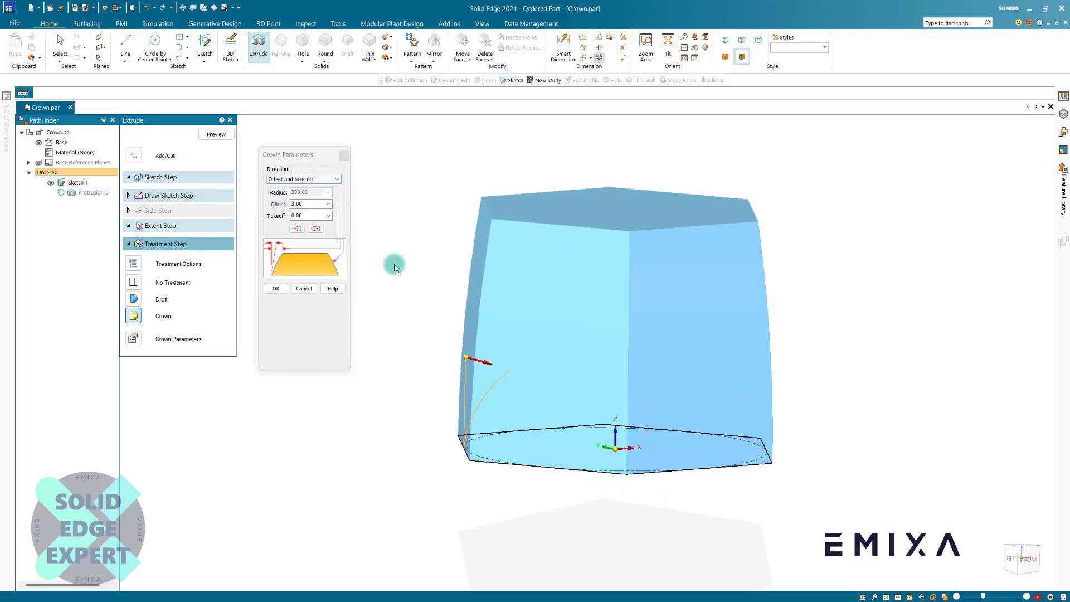
Set the Direction 1 crown take-off to 5 and the offset to 15
{"action": "left_click", "coordinate": [306, 215]}
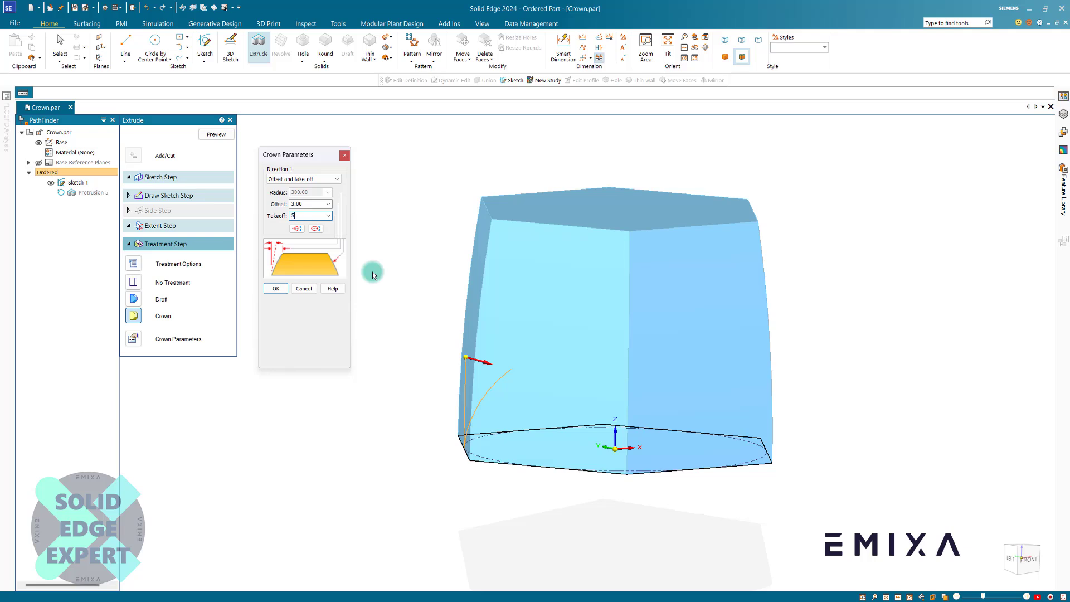
{"action": "key", "text": "Tab"}
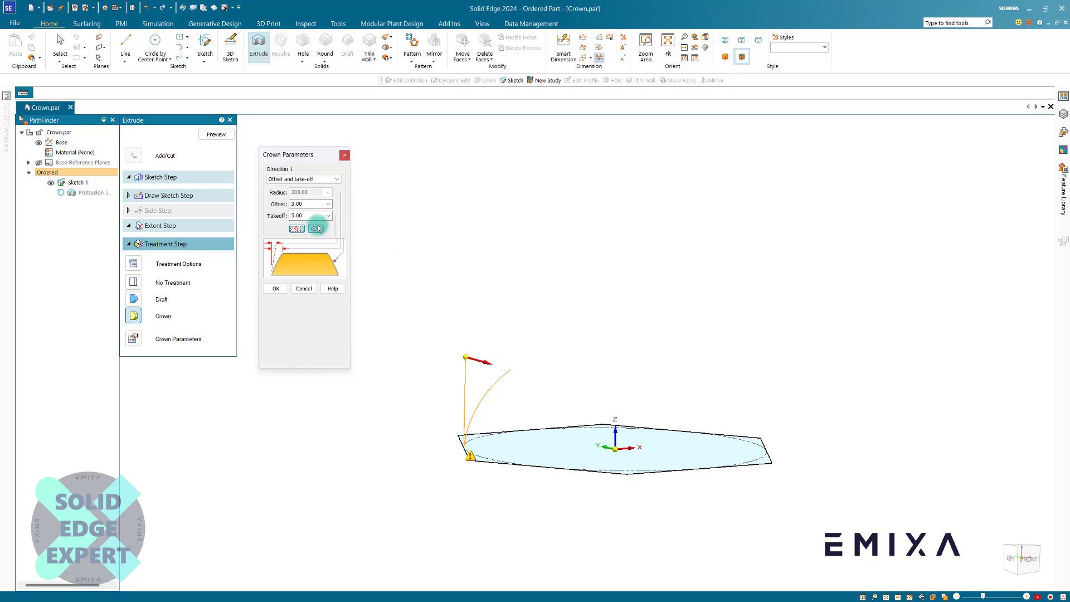
{"action": "double_click", "coordinate": [309, 204]}
{"action": "type", "text": "1"}
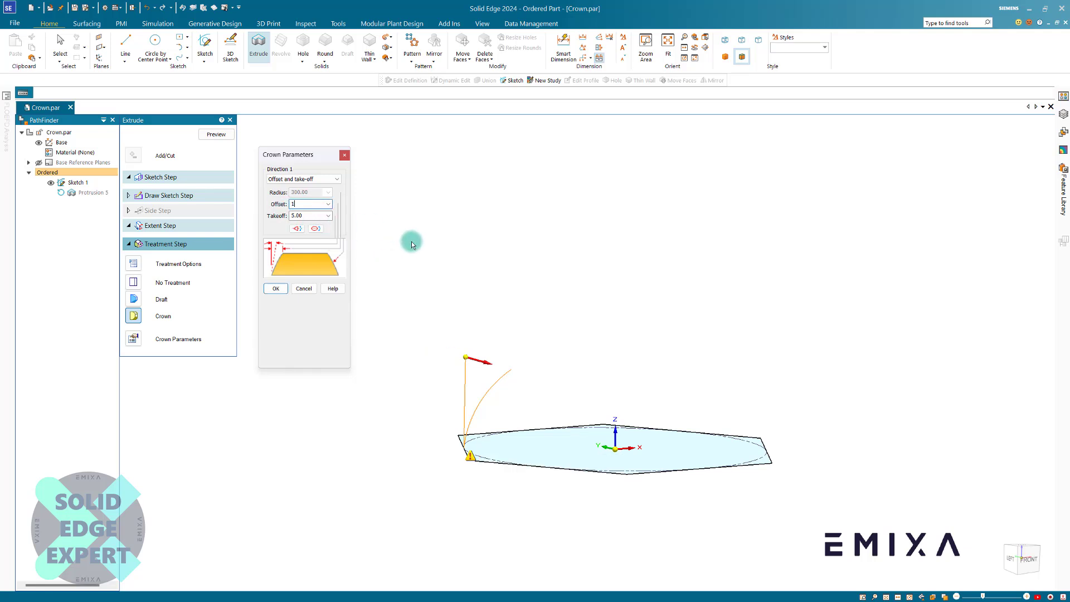
{"action": "type", "text": "5"}
{"action": "key", "text": "Tab"}
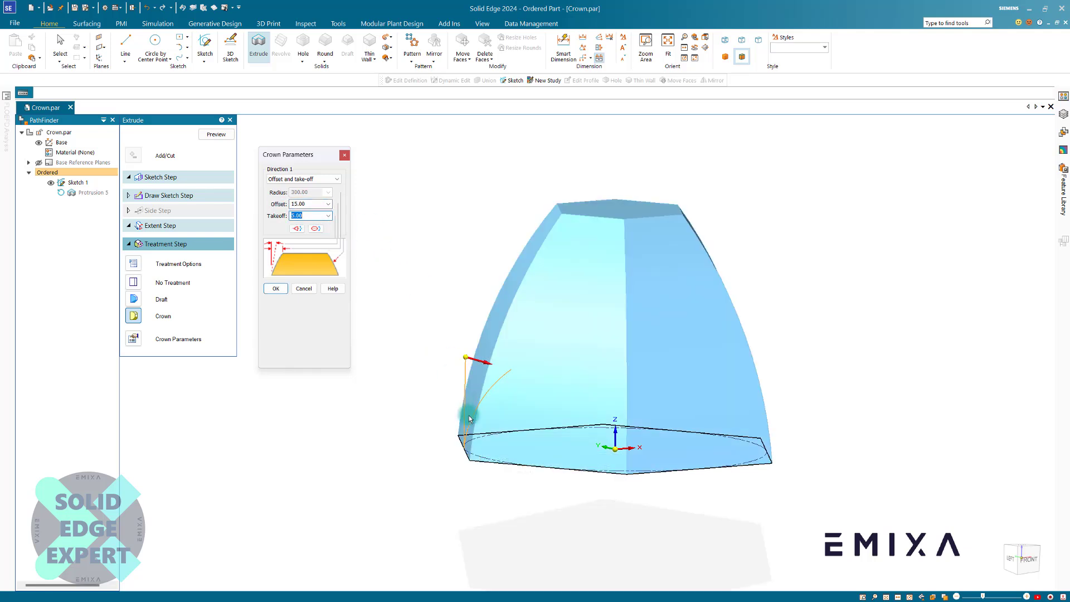
Examine how the crowned walls leave the base edge, close up and in the front and left views
{"action": "scroll", "coordinate": [463, 411], "scroll_direction": "up", "scroll_amount": 3}
{"action": "scroll", "coordinate": [454, 404], "scroll_direction": "down", "scroll_amount": 3}
{"action": "scroll", "coordinate": [455, 419], "scroll_direction": "up", "scroll_amount": 4}
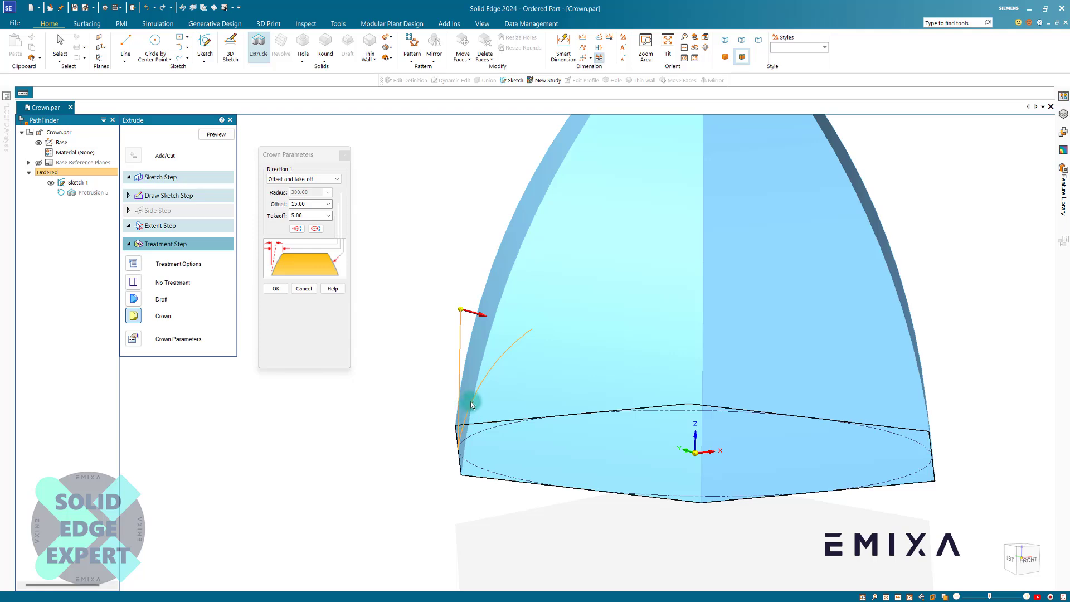
{"action": "scroll", "coordinate": [466, 413], "scroll_direction": "down", "scroll_amount": 3}
{"action": "scroll", "coordinate": [463, 420], "scroll_direction": "up", "scroll_amount": 3}
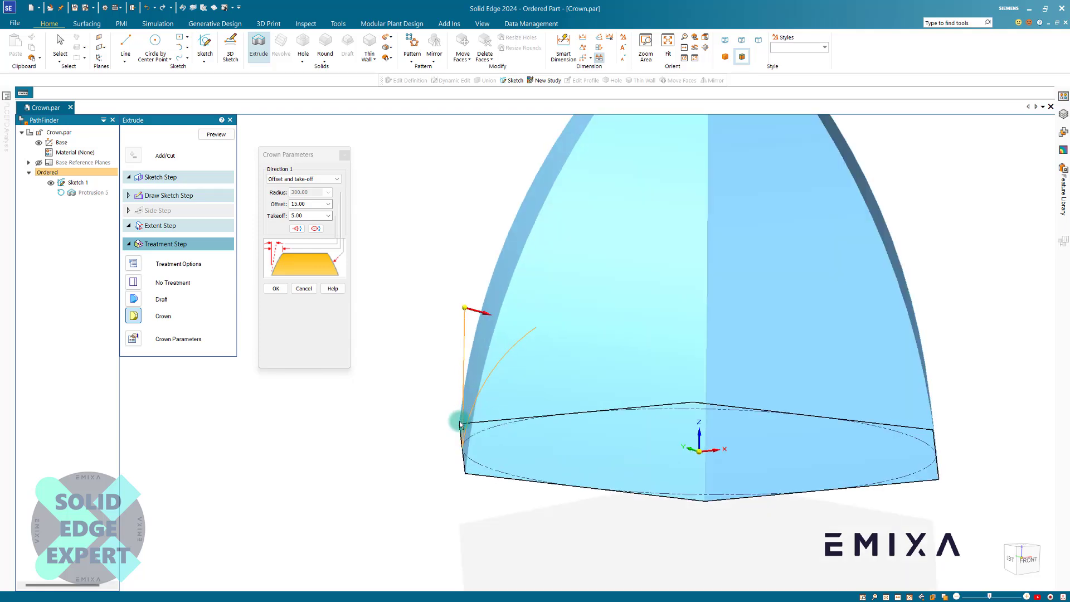
{"action": "left_click", "coordinate": [1017, 558]}
{"action": "left_click", "coordinate": [999, 559]}
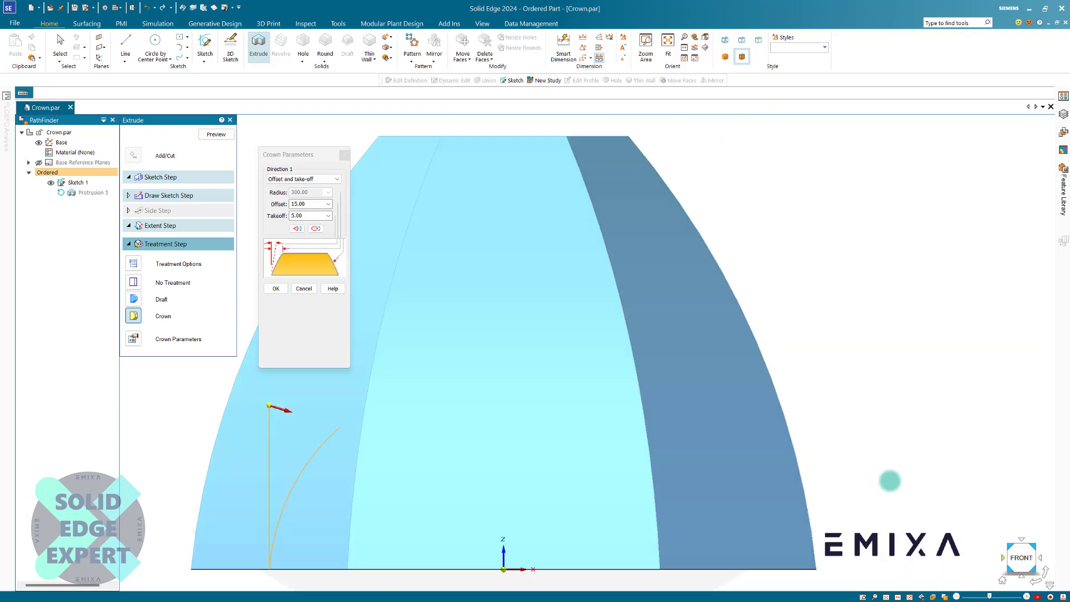
{"action": "scroll", "coordinate": [343, 536], "scroll_direction": "up", "scroll_amount": 2}
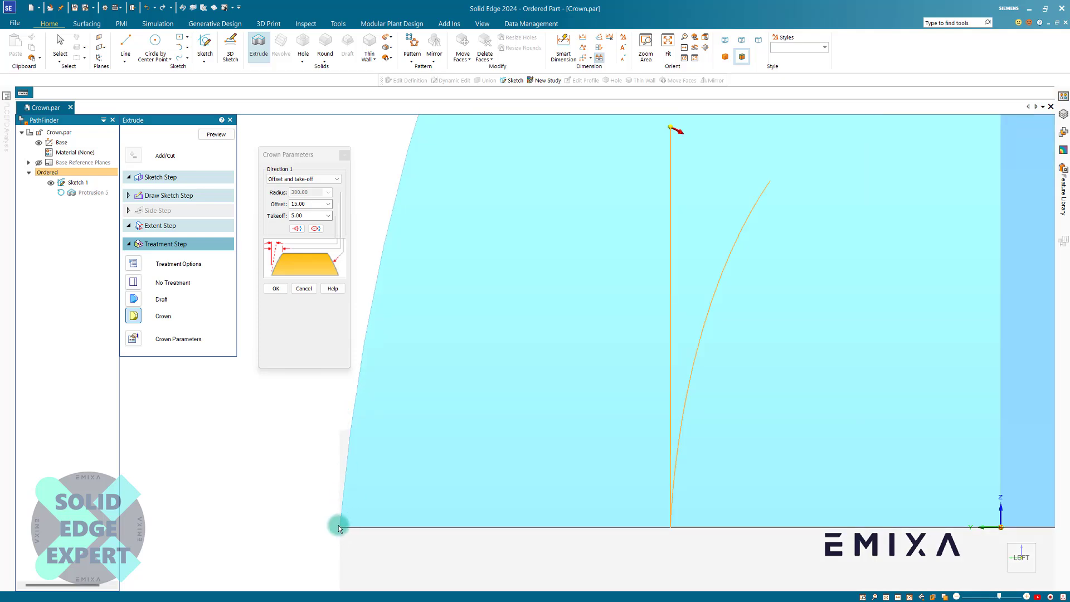
{"action": "scroll", "coordinate": [504, 467], "scroll_direction": "down", "scroll_amount": 5}
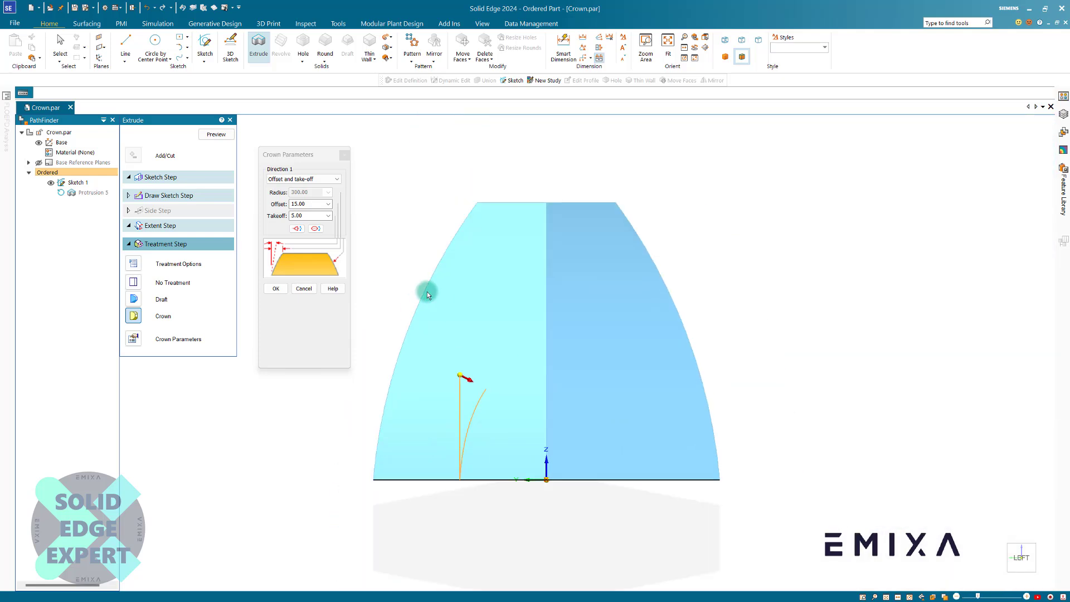
Accept the Offset and take-off crown parameters, preview the extrusion as a solid, and inspect its dimensions
{"action": "left_click", "coordinate": [276, 290]}
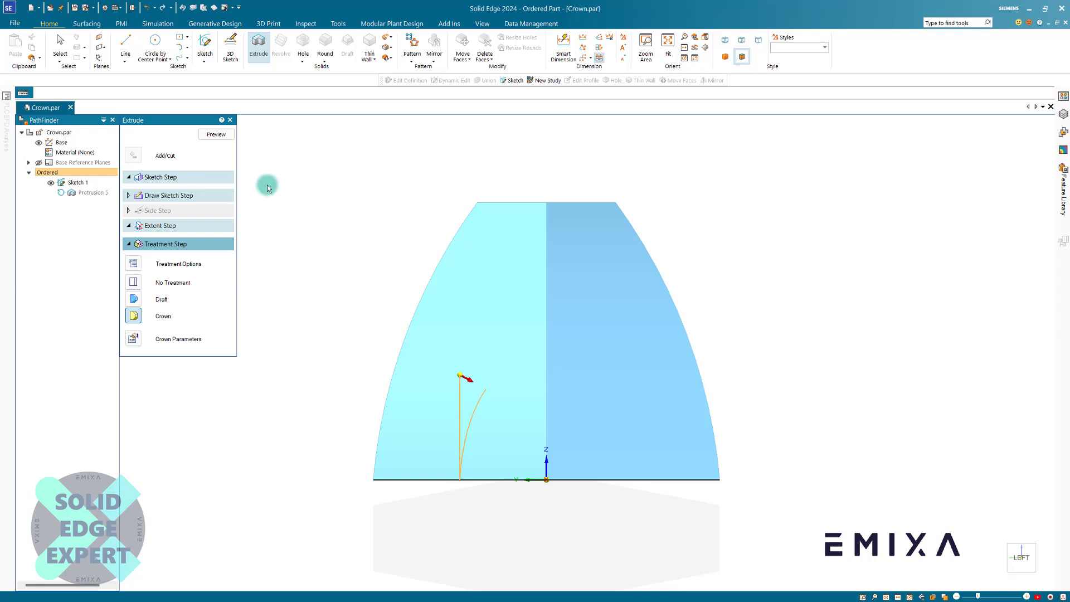
{"action": "left_click", "coordinate": [217, 134]}
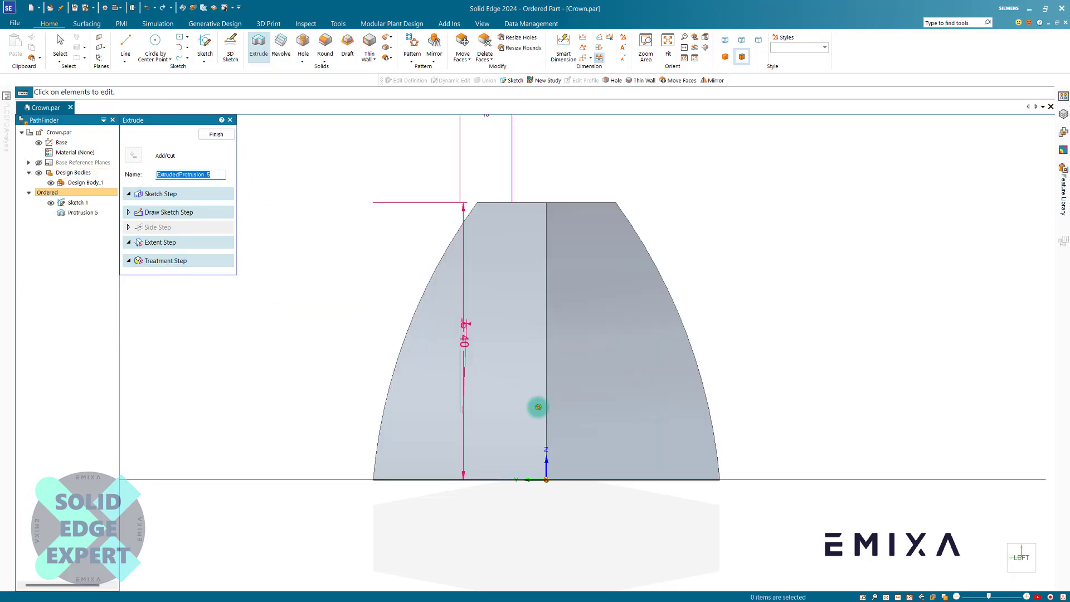
{"action": "middle_click_drag", "start_coordinate": [538, 407], "coordinate": [460, 375]}
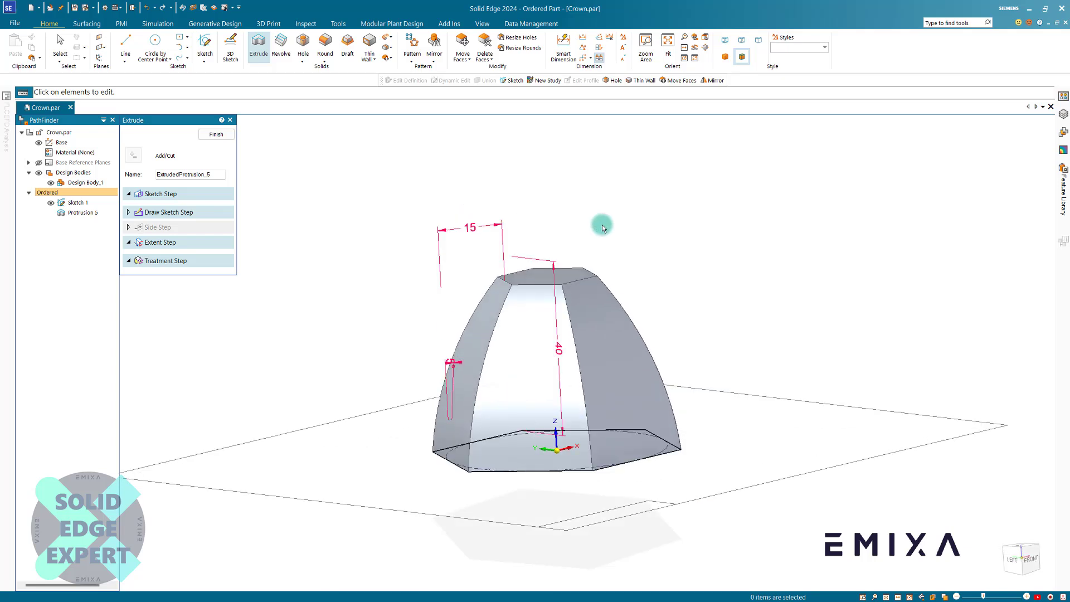
{"action": "middle_click_drag", "start_coordinate": [602, 226], "coordinate": [637, 256]}
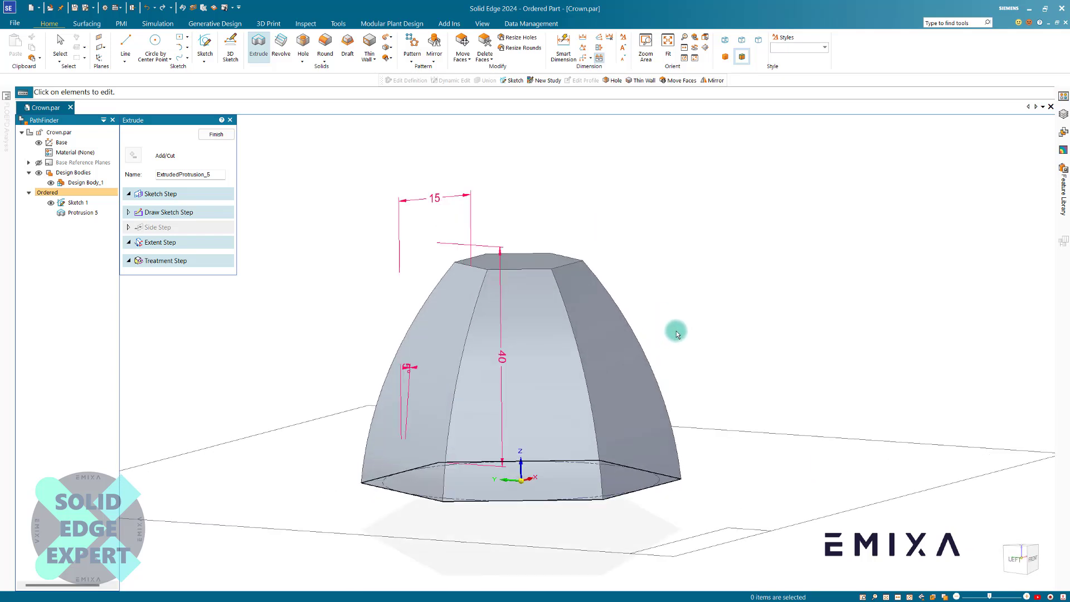
Reopen the extrusion's treatment parameters and switch the Direction 1 crown type to Radius and take-off
{"action": "left_click", "coordinate": [173, 260]}
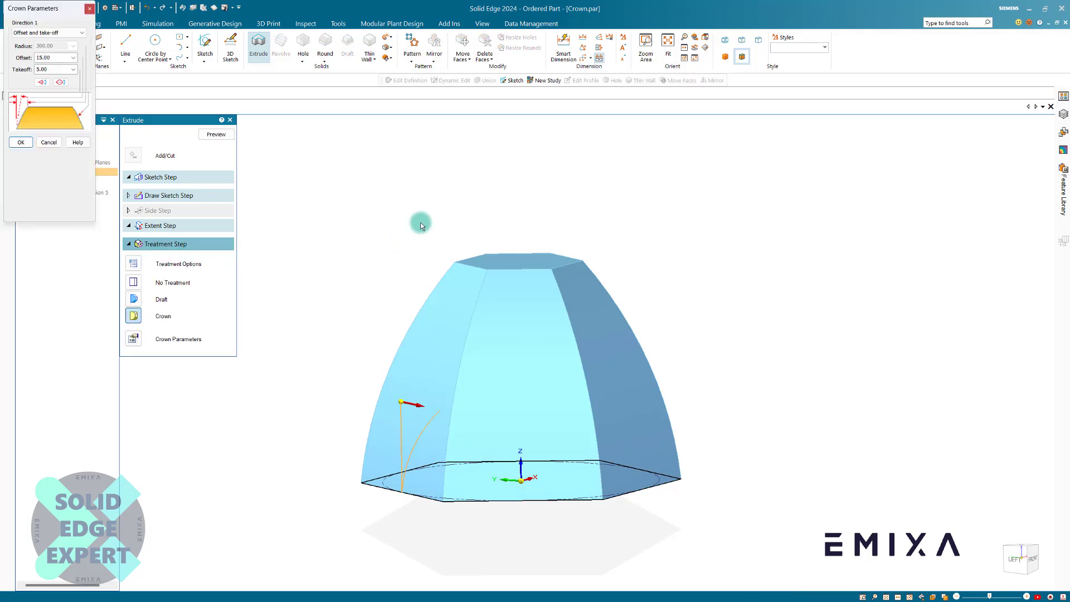
{"action": "left_click_drag", "start_coordinate": [68, 16], "coordinate": [336, 145]}
{"action": "left_click", "coordinate": [312, 160]}
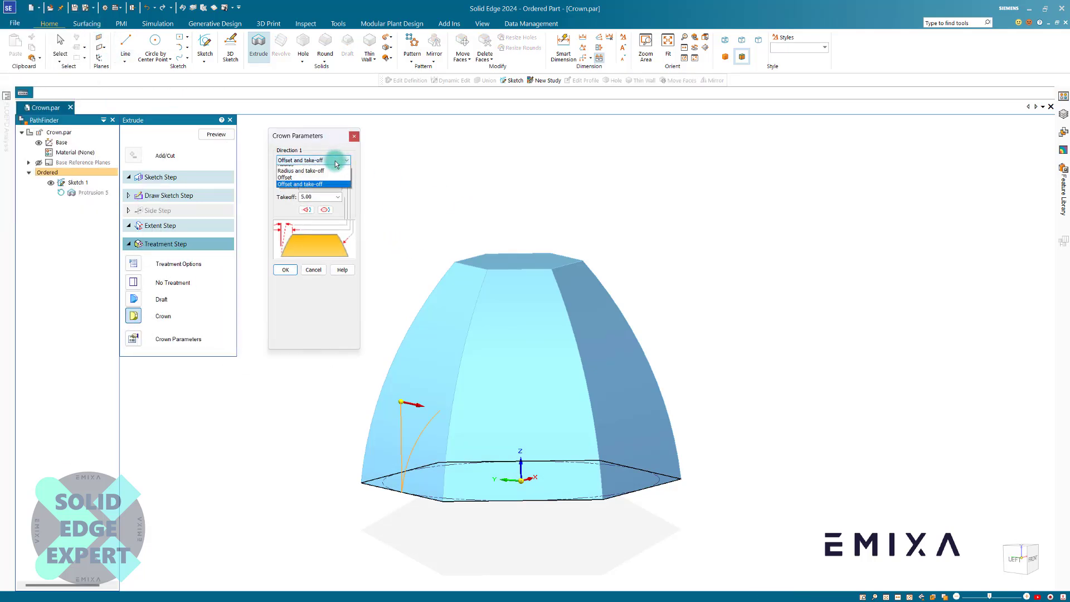
{"action": "left_click", "coordinate": [304, 174]}
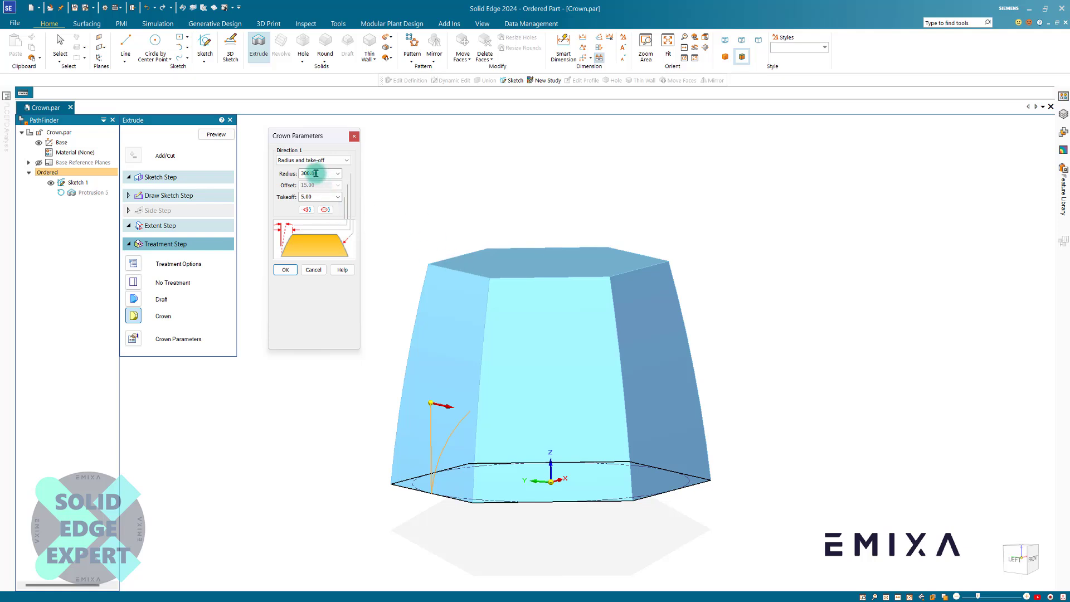
{"action": "mouse_move", "coordinate": [456, 185]}
{"action": "middle_mouse_down"}
{"action": "mouse_move", "coordinate": [448, 175]}
{"action": "mouse_move", "coordinate": [449, 187]}
{"action": "middle_mouse_up"}
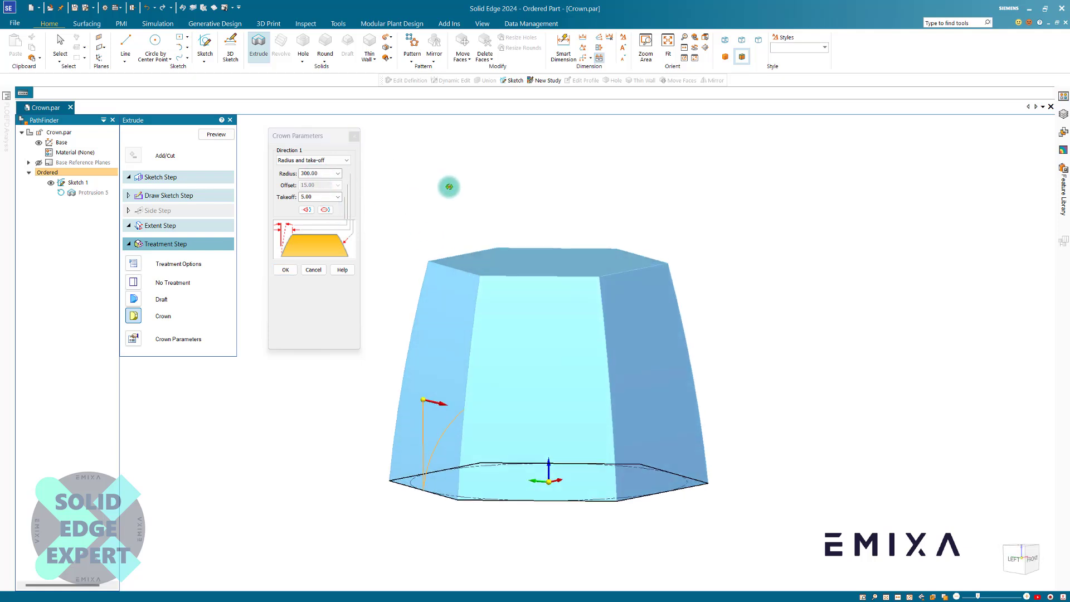
Accept the Radius and take-off crown parameters, finish the extrusion, and inspect the crowned solid
{"action": "left_click", "coordinate": [324, 269]}
{"action": "left_click", "coordinate": [286, 270]}
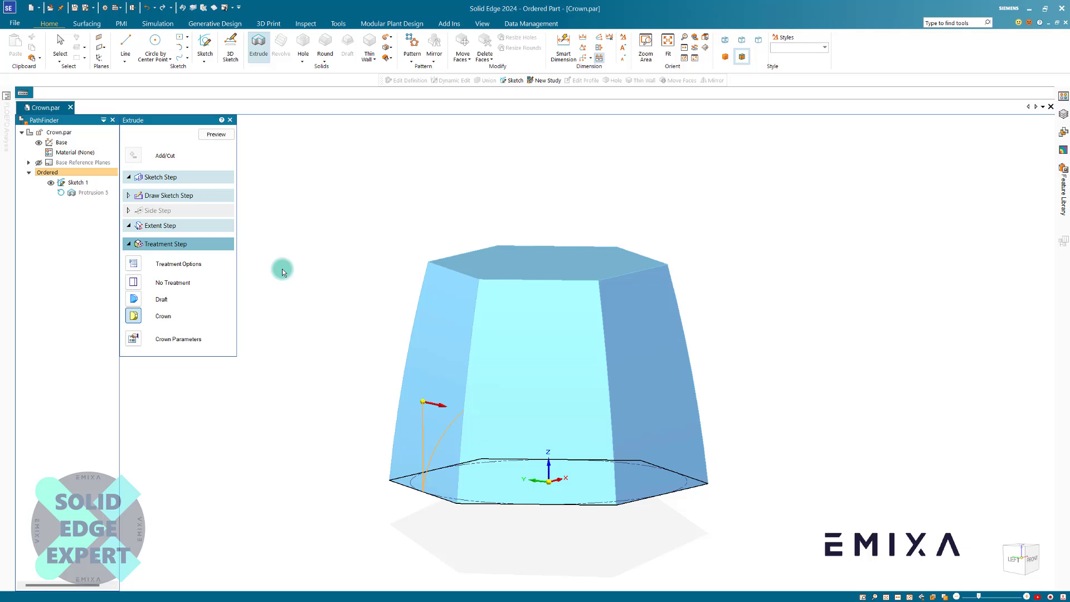
{"action": "left_click", "coordinate": [218, 136]}
{"action": "left_click", "coordinate": [218, 135]}
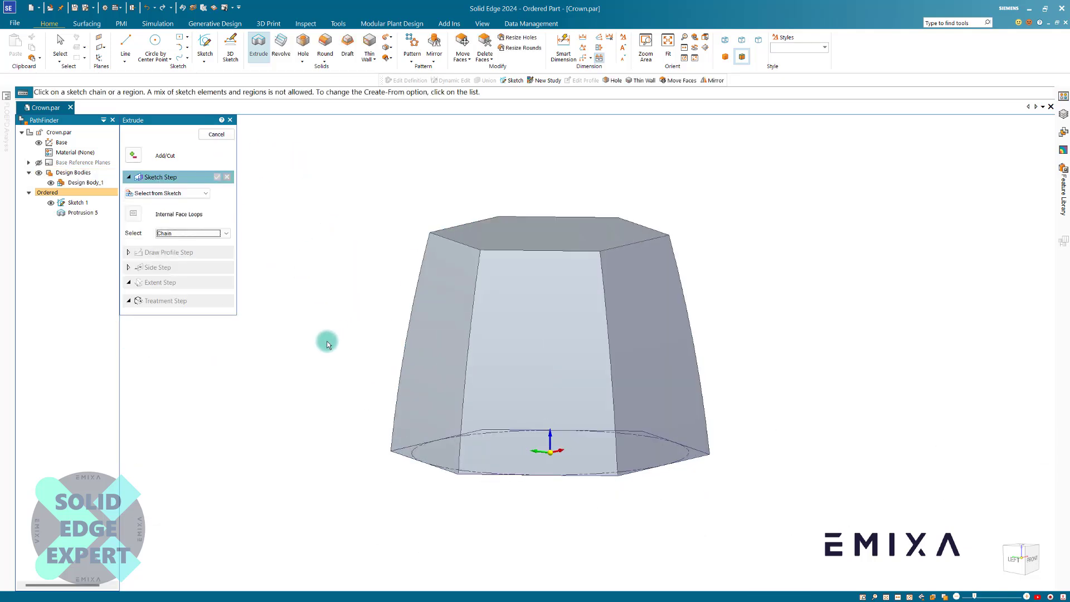
{"action": "middle_click_drag", "start_coordinate": [342, 286], "coordinate": [335, 266]}
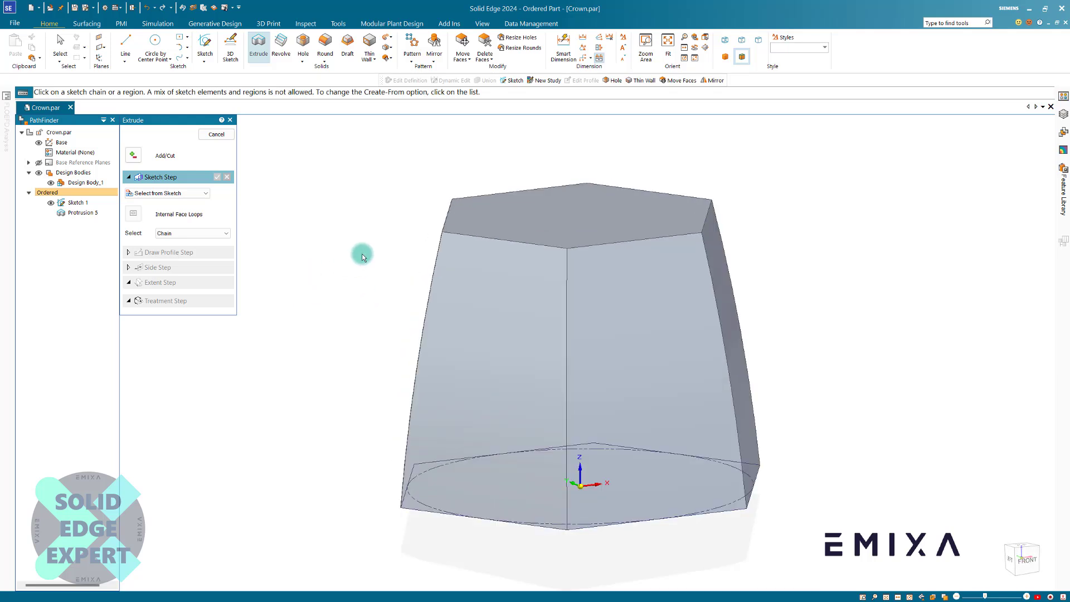